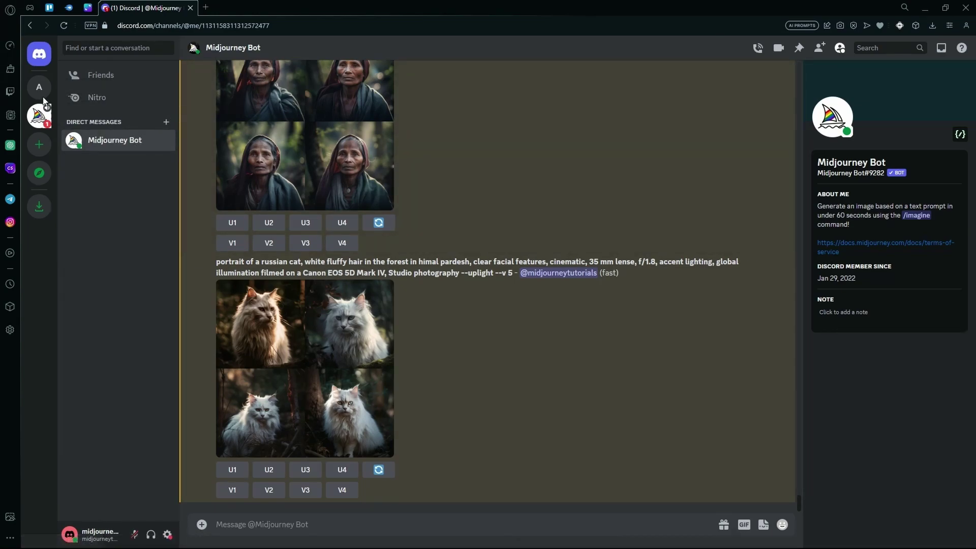
# - Switch from the Midjourney Bot direct messages to the Midjourney server's announcements channel
pyautogui.click(45, 116)
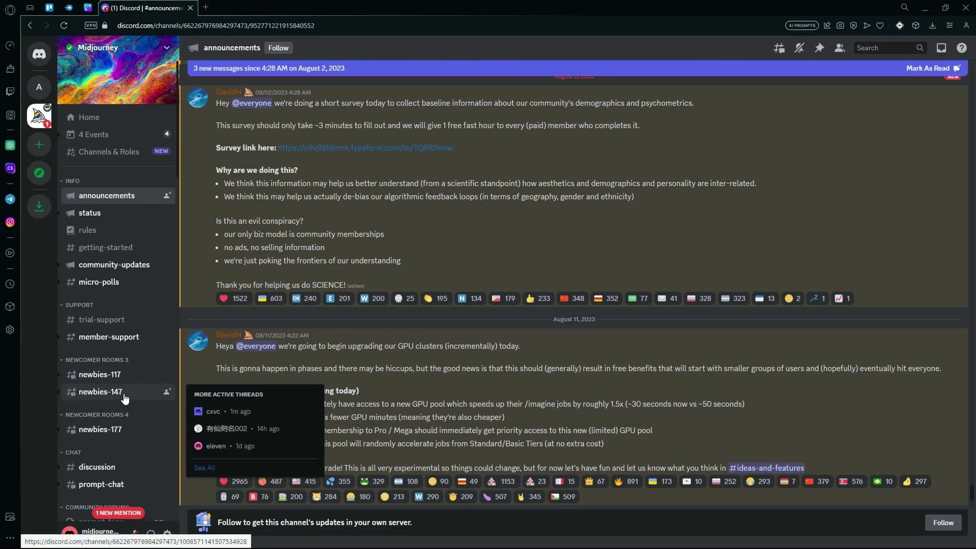
# - Visit #newbies-117, then go to #general on the AiTutorials server
pyautogui.moveTo(132, 382)
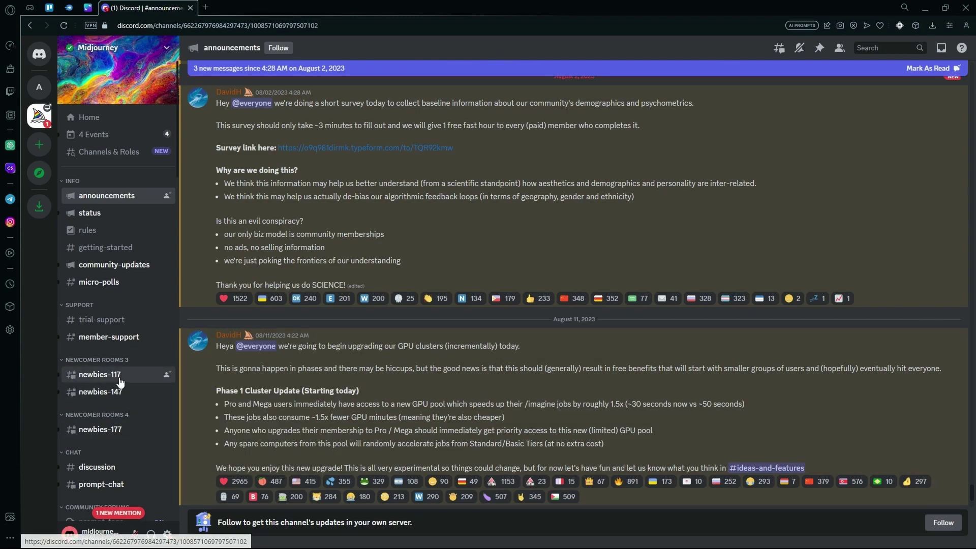
pyautogui.click(127, 379)
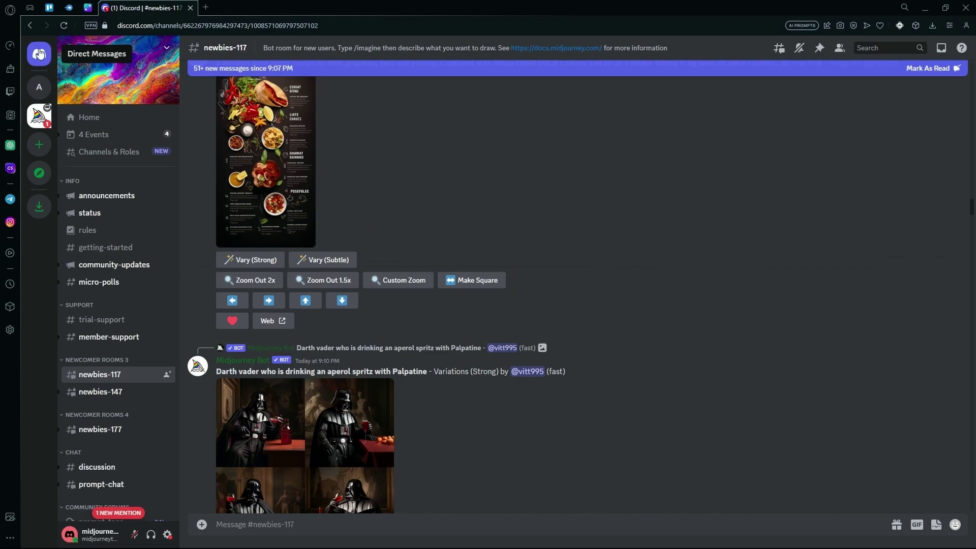
pyautogui.click(40, 89)
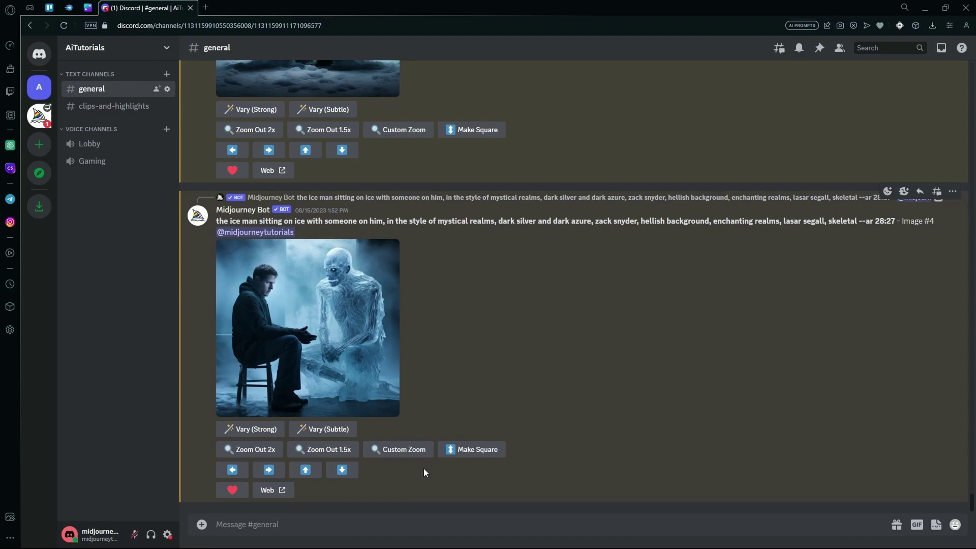
# - Draft an /imagine with the pasted boy prompt, removing the asterisks, author tag and ' 8k'
pyautogui.write('/ima')
pyautogui.press('Tab')
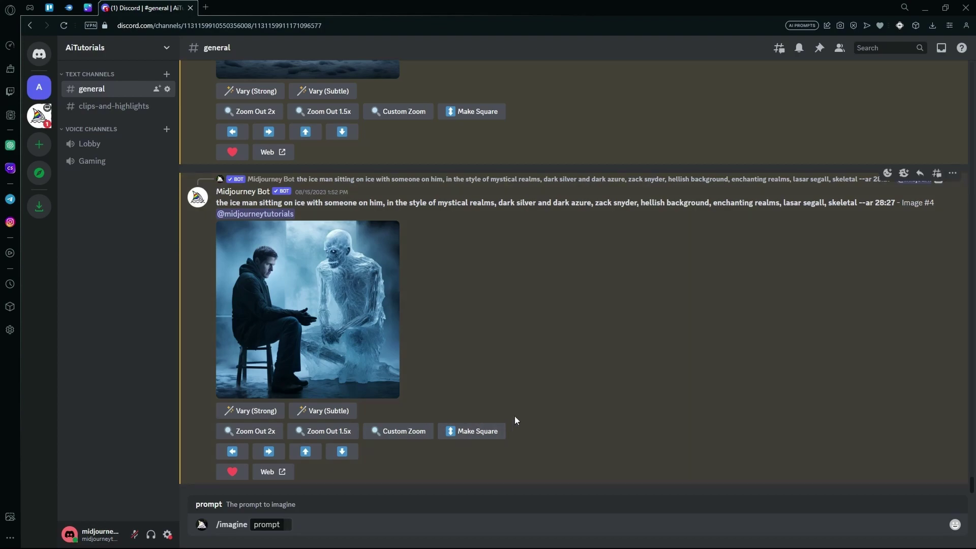
pyautogui.write('**5 year old brown African boy with curly hair and VERY BIG round glasses. With wool earmuffs for the cold. Pixar style. 8k** - @christianescriba (fast)')
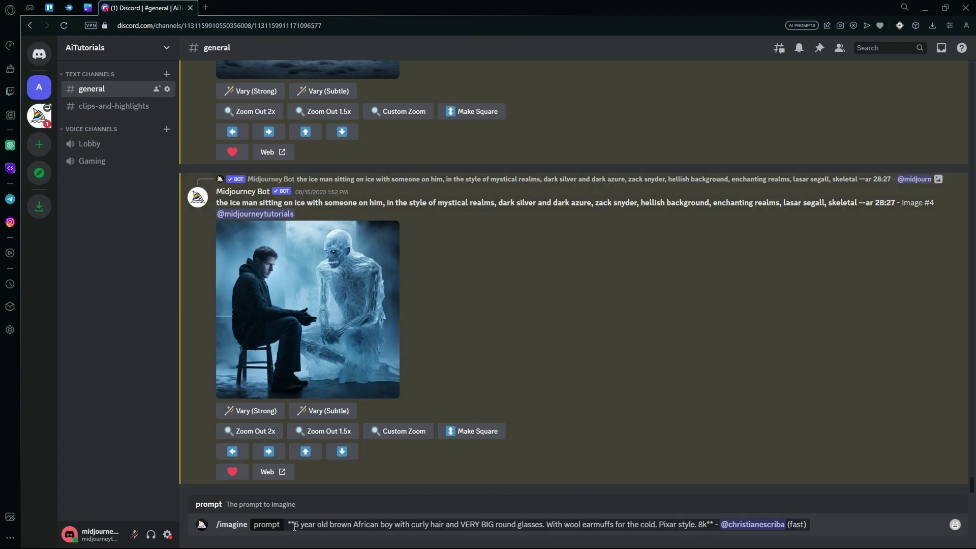
pyautogui.press('BackSpace')
pyautogui.press('Right')
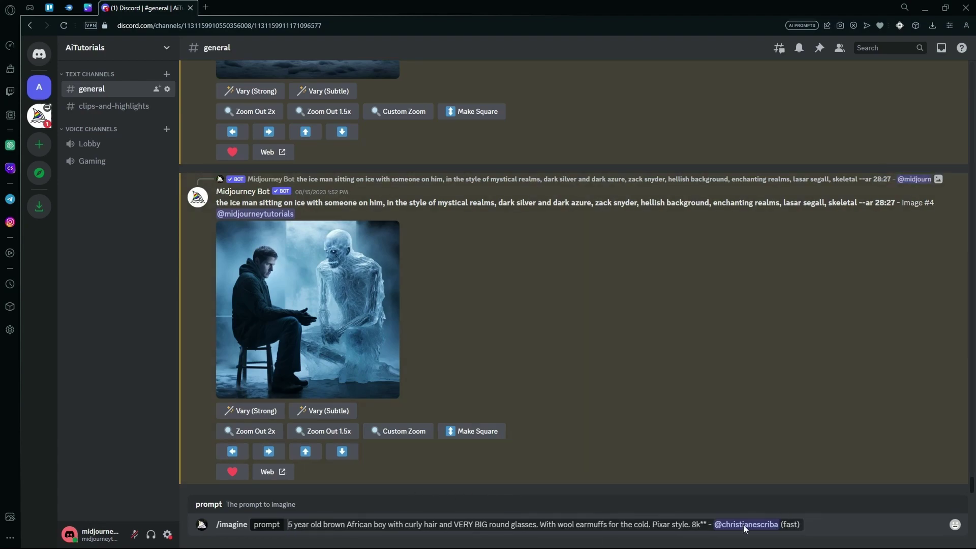
pyautogui.moveTo(700, 528); pyautogui.dragTo(801, 527)
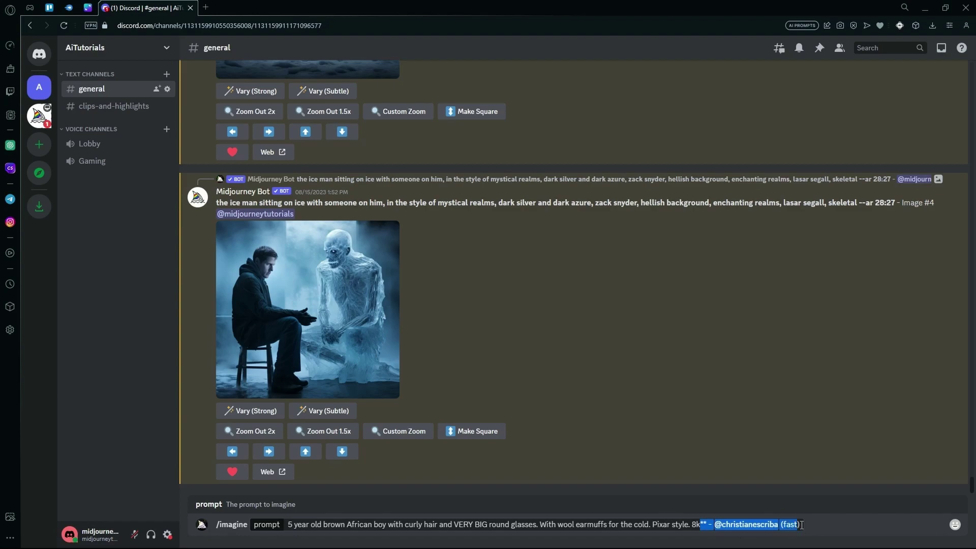
pyautogui.press('BackSpace')
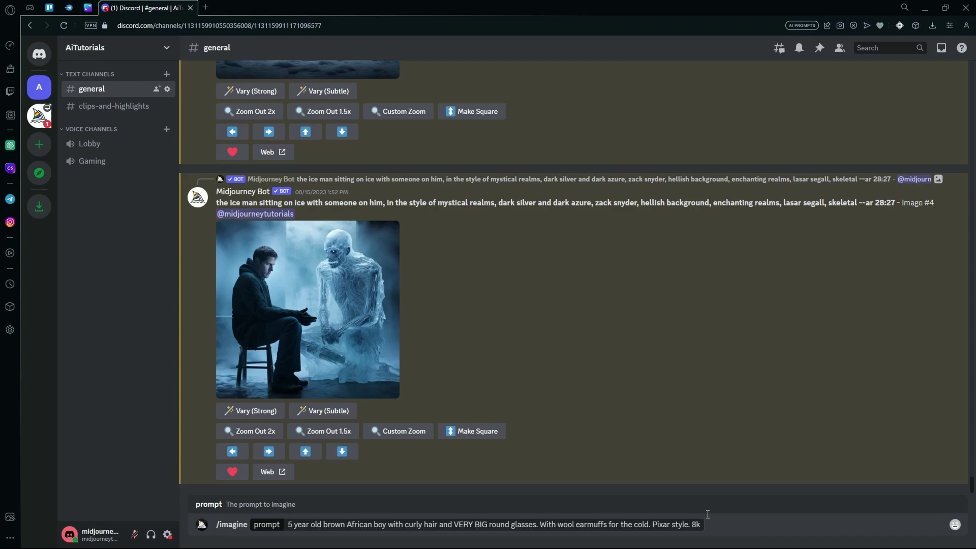
pyautogui.press('BackSpace')
pyautogui.press('BackSpace')
pyautogui.press('BackSpace')
# - Submit the boy prompt and copy its text from the bot's grid message
pyautogui.press('Return')
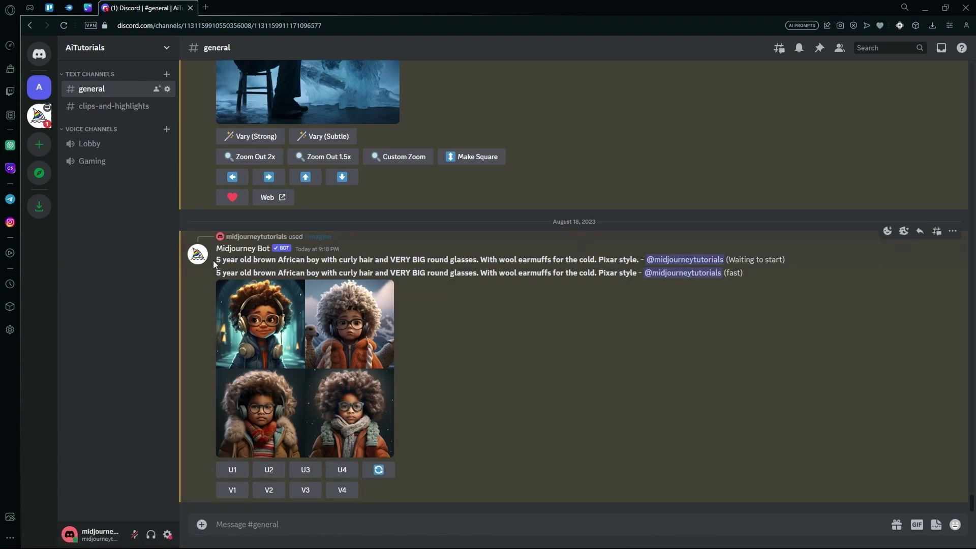
pyautogui.moveTo(213, 260); pyautogui.dragTo(639, 264)
pyautogui.hotkey('ctrl', 'c')
pyautogui.rightClick(620, 265)
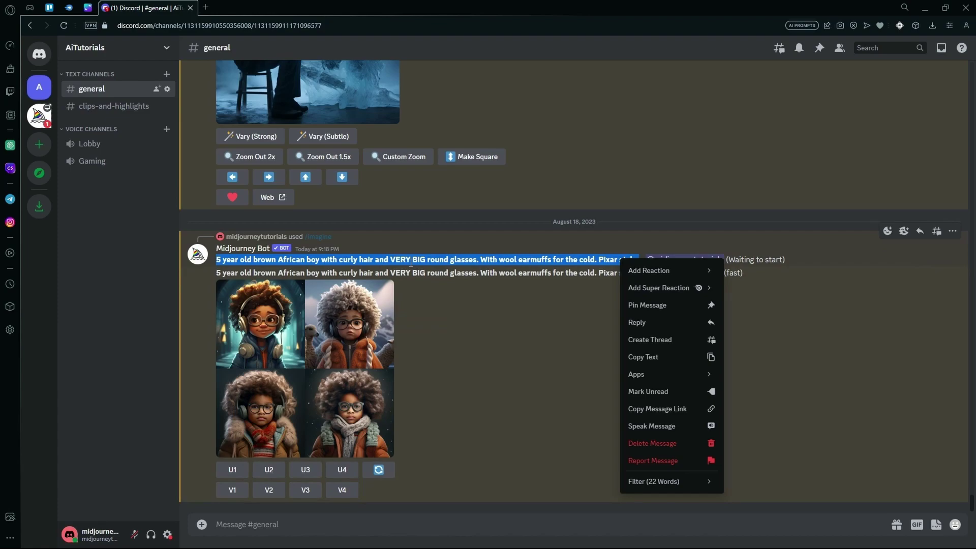
# - Start a new /imagine with the copied prompt, inserting 'named carl bones' after 'boy'
pyautogui.click(459, 525)
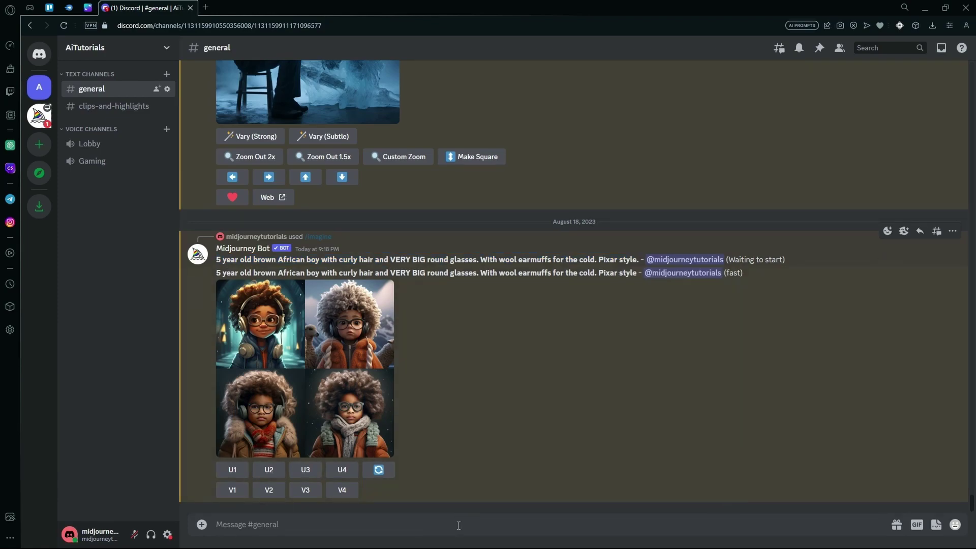
pyautogui.write('/imag')
pyautogui.press('Return')
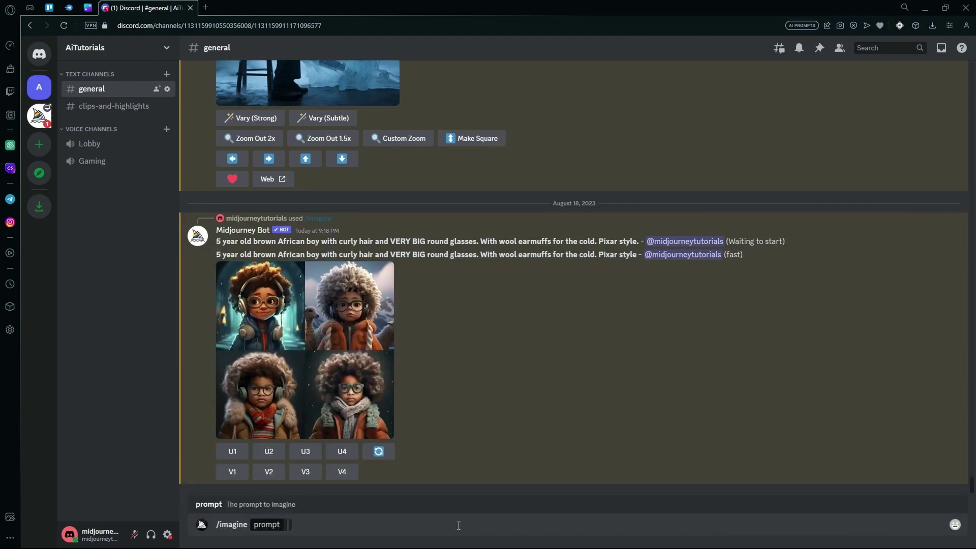
pyautogui.hotkey('ctrl', 'v')
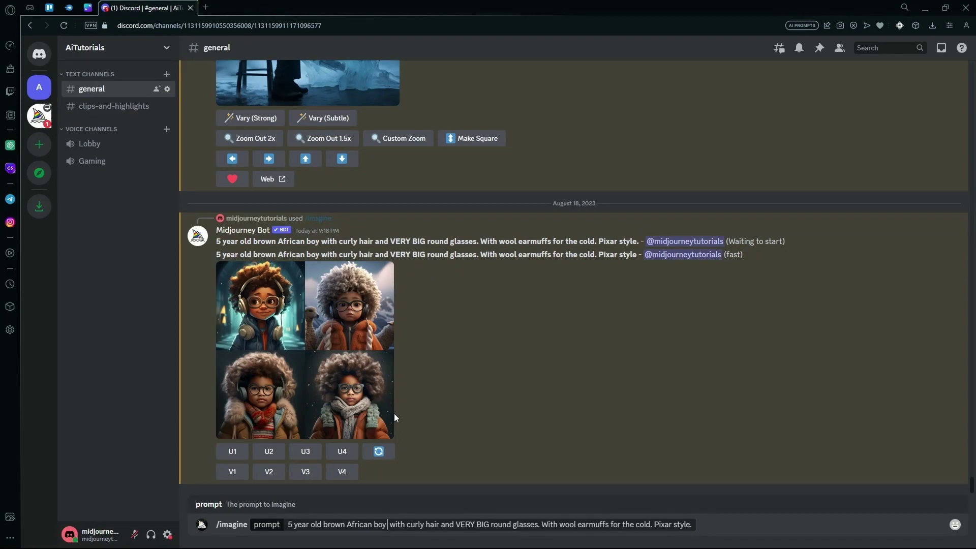
pyautogui.write('named')
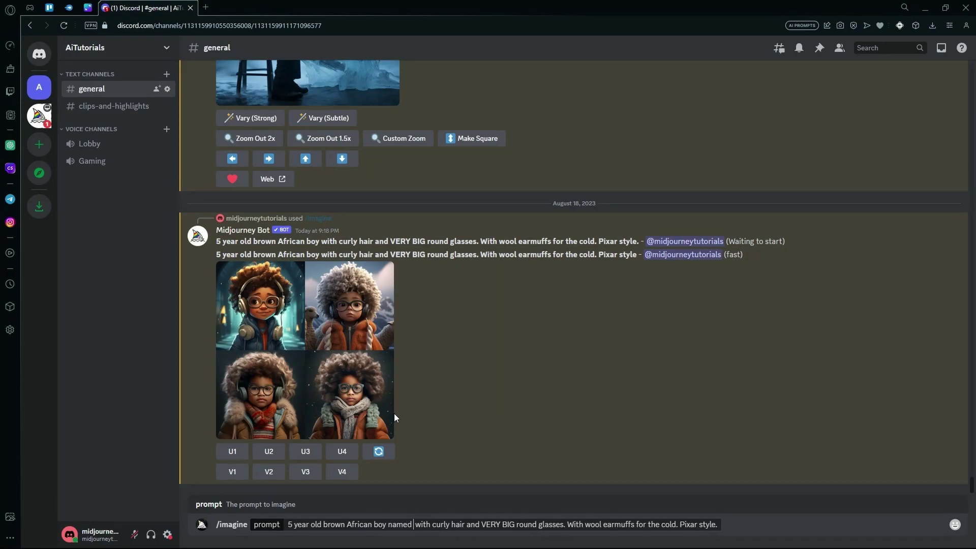
pyautogui.write(' carl bones')
# - Replace the final period with '--v 4 --ar 2:3' and send the prompt
pyautogui.hotkey('ctrl', 'Right')
pyautogui.hotkey('ctrl', 'Right')
pyautogui.hotkey('ctrl', 'Right')
pyautogui.hotkey('ctrl', 'Right')
pyautogui.hotkey('ctrl', 'Right')
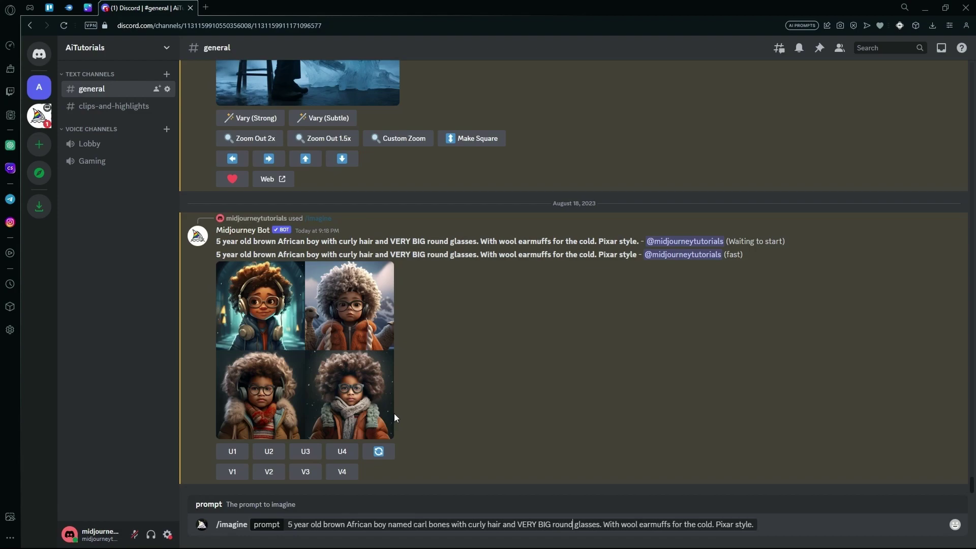
pyautogui.press('Right')
pyautogui.press('Right')
pyautogui.press('Right')
pyautogui.press('Right')
pyautogui.press('Right')
pyautogui.press('Right')
pyautogui.press('Right')
pyautogui.press('Right')
pyautogui.press('Right')
pyautogui.press('End')
pyautogui.press('BackSpace')
pyautogui.write('--v 4 --ar 2:3')
pyautogui.moveTo(775, 525); pyautogui.dragTo(799, 529)
pyautogui.click(800, 526)
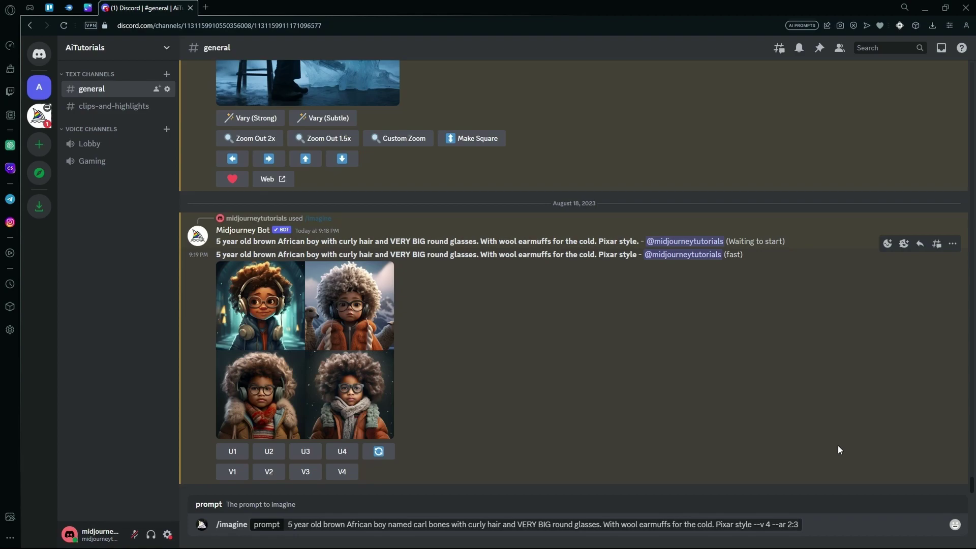
pyautogui.press('Return')
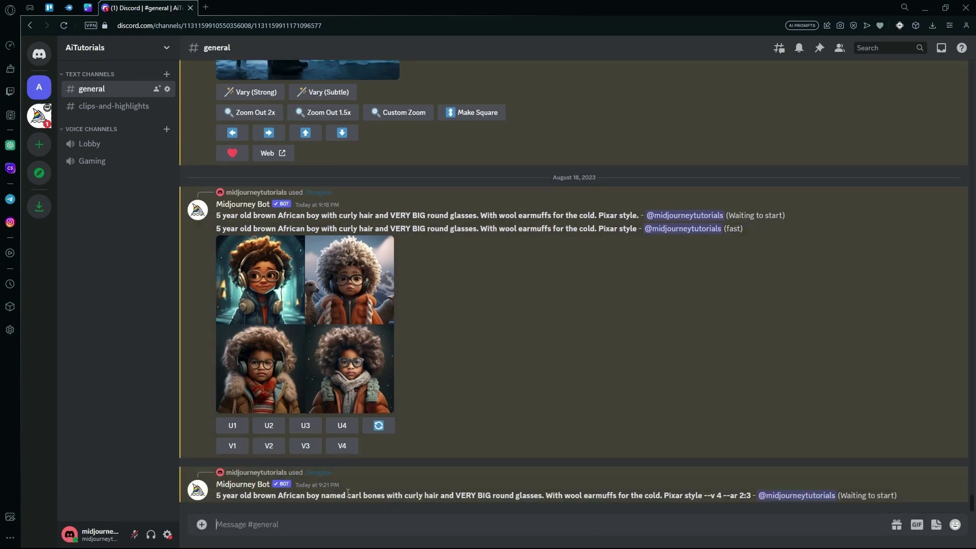
# - Resend the named boy prompt through /imagine with '--repeat 2' appended
pyautogui.moveTo(223, 496); pyautogui.dragTo(754, 498)
pyautogui.hotkey('ctrl', 'c')
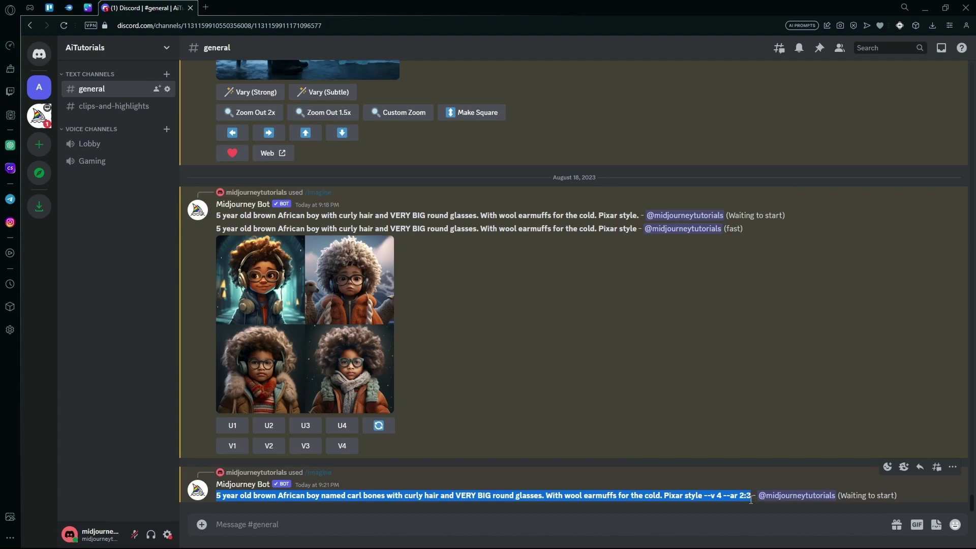
pyautogui.click(655, 532)
pyautogui.write('/imagine')
pyautogui.press('Tab')
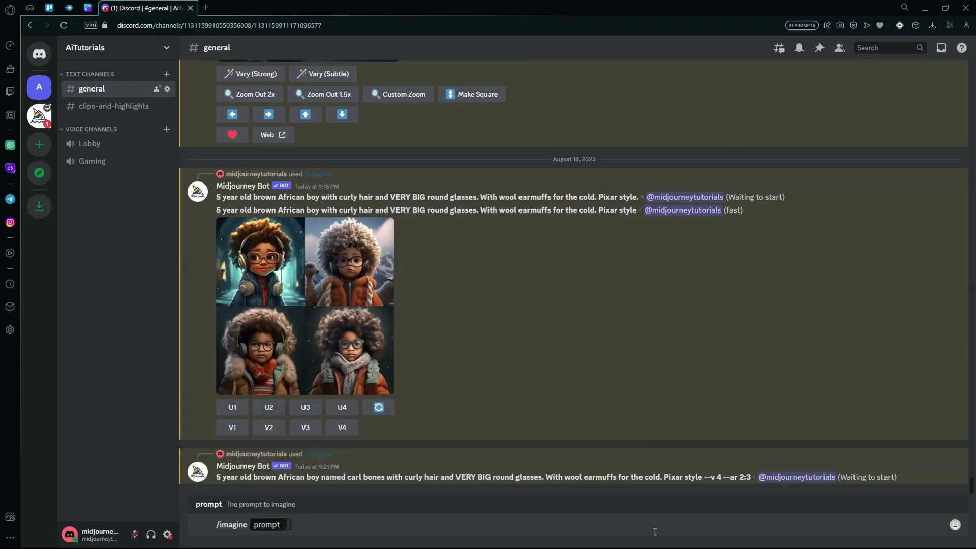
pyautogui.hotkey('ctrl', 'v')
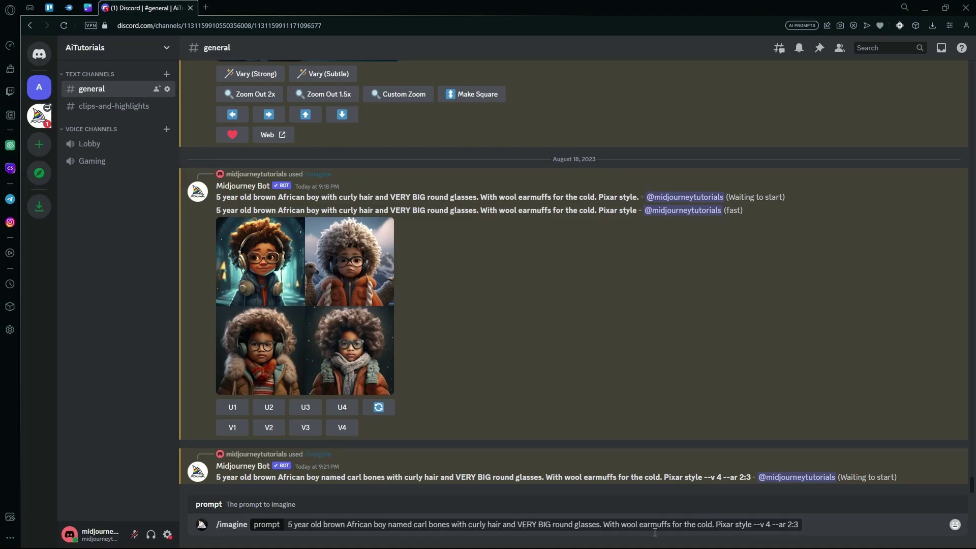
pyautogui.write('--repeat')
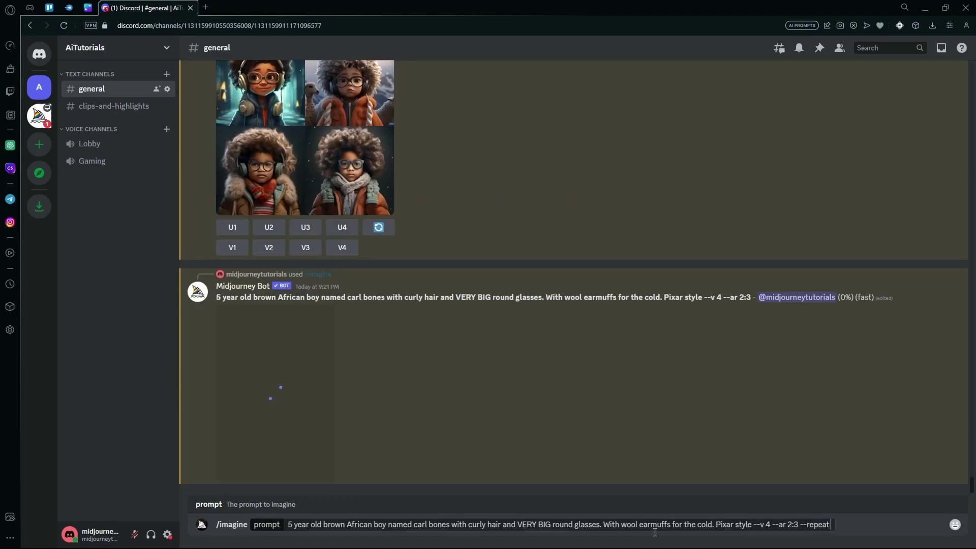
pyautogui.write(' 2')
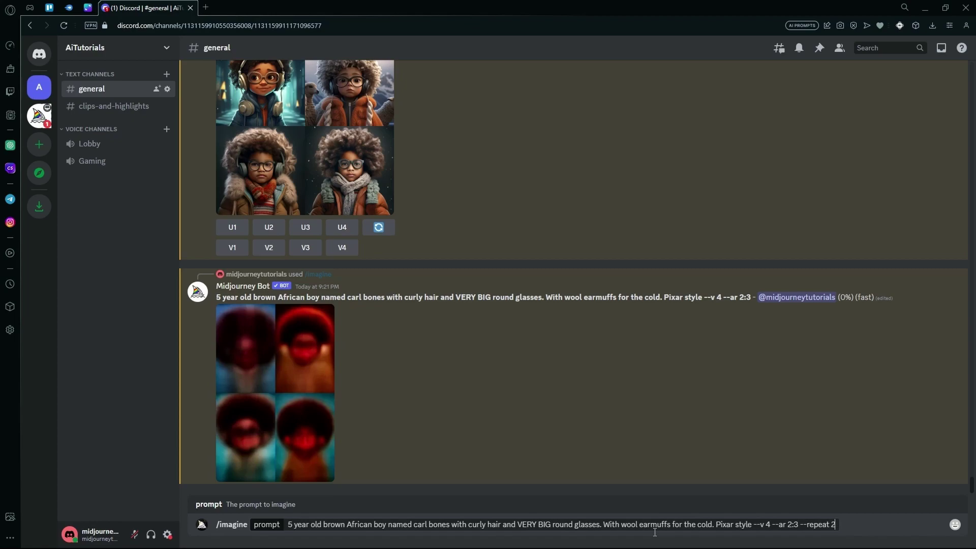
pyautogui.hotkey('ctrl', 'a')
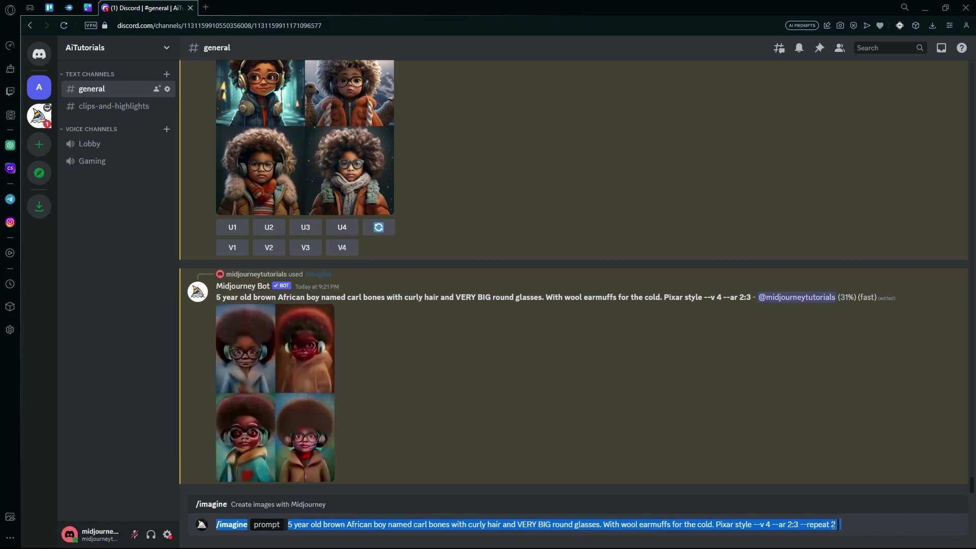
pyautogui.moveTo(834, 524); pyautogui.dragTo(287, 530)
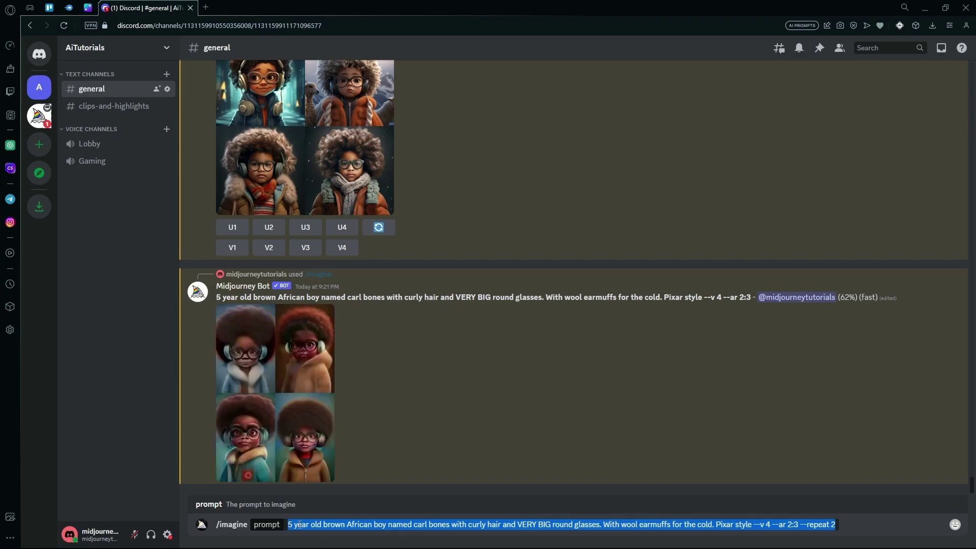
pyautogui.press('Return')
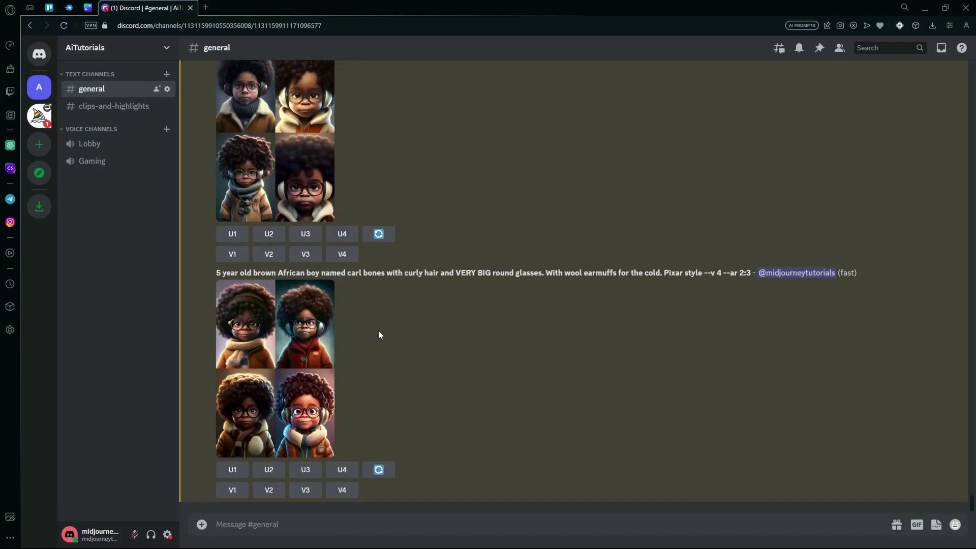
pyautogui.scroll(5, 336, 346)
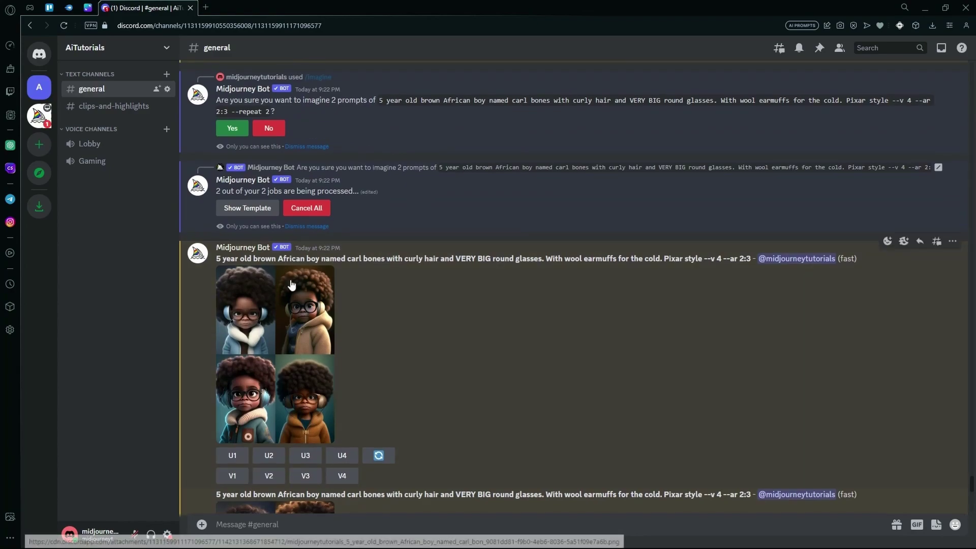
pyautogui.scroll(-3, 321, 411)
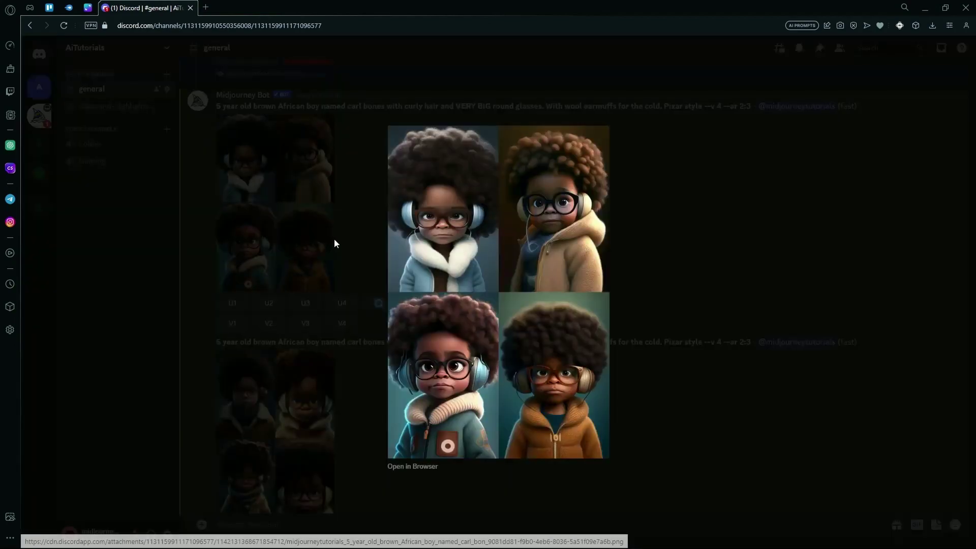
pyautogui.click(334, 239)
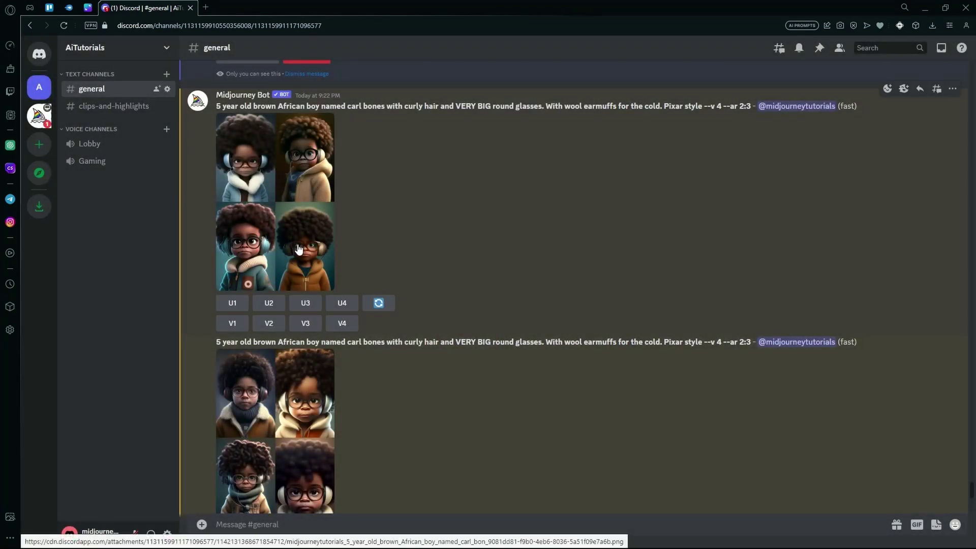
pyautogui.scroll(-2, 305, 259)
pyautogui.scroll(-1, 272, 323)
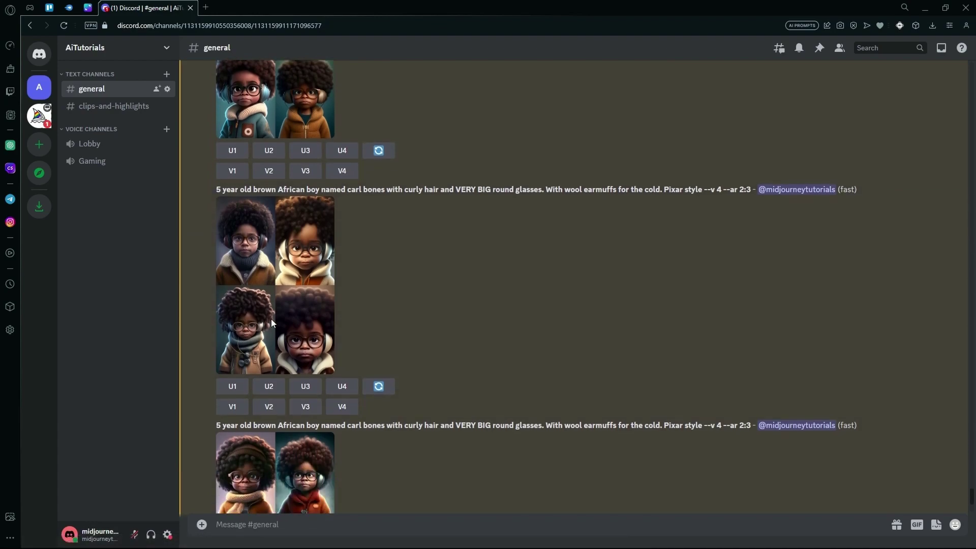
pyautogui.scroll(-3, 350, 411)
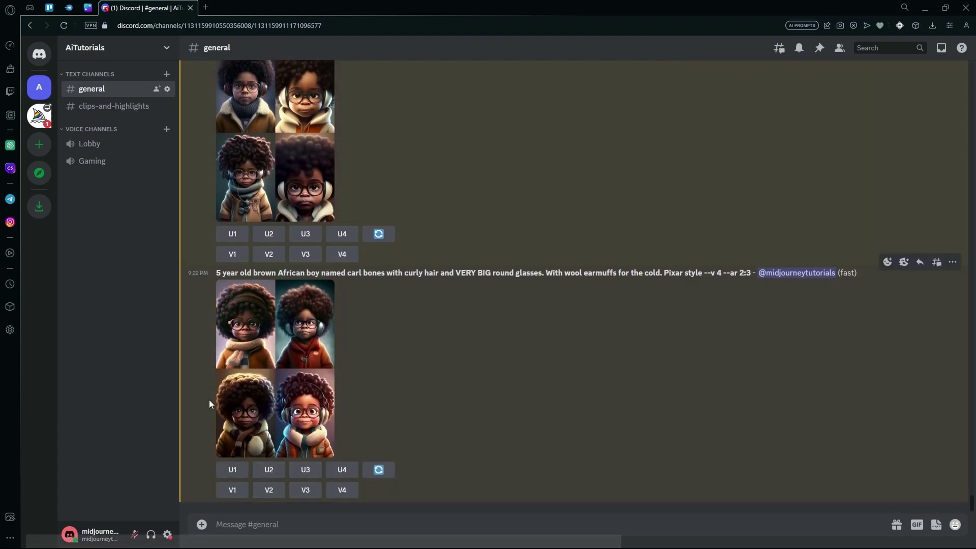
pyautogui.click(307, 492)
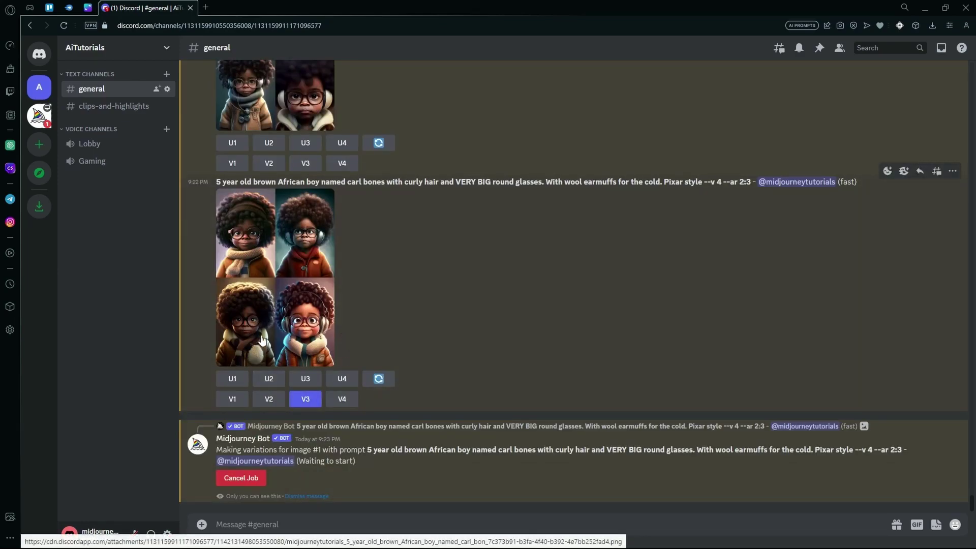
pyautogui.click(306, 379)
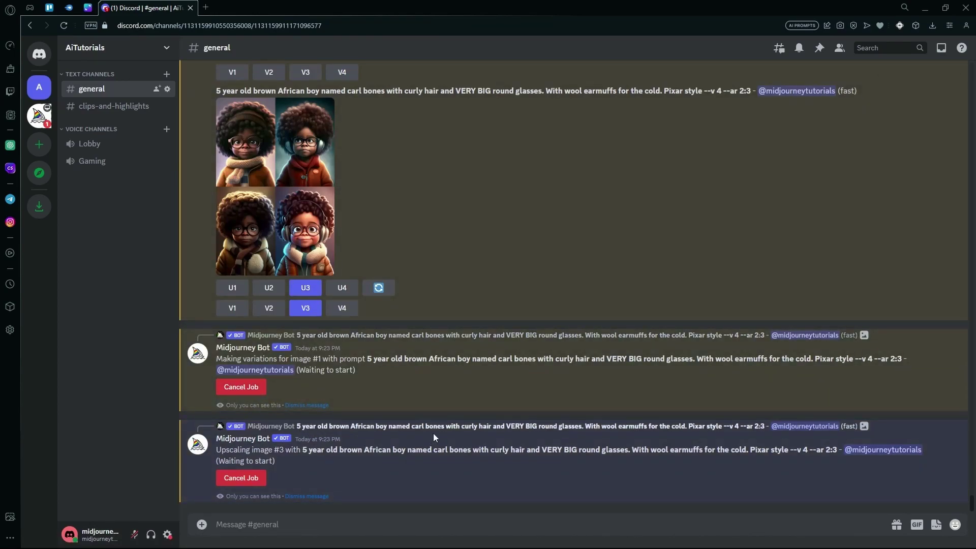
# - Cancel the queued variations job and copy the upscaled boy image's web address
pyautogui.click(244, 387)
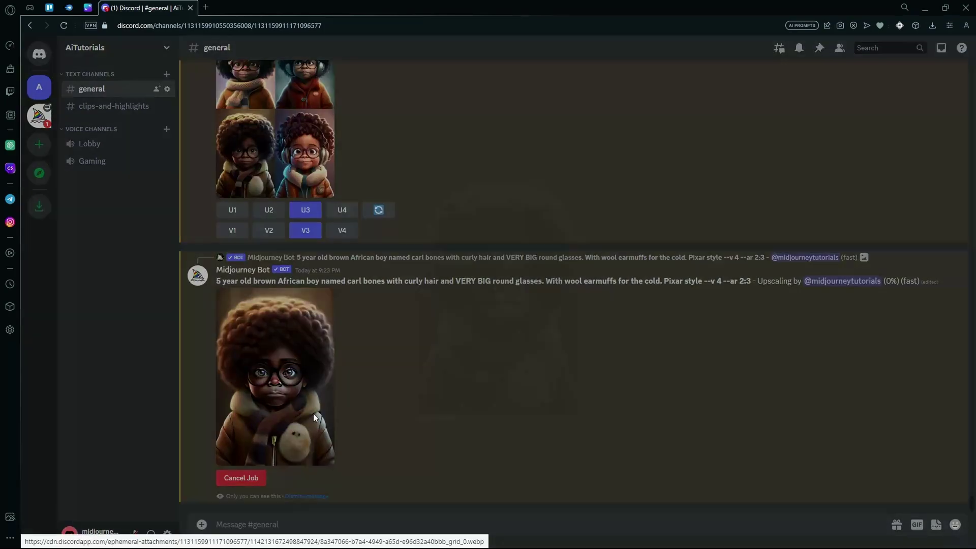
pyautogui.click(313, 413)
pyautogui.rightClick(513, 288)
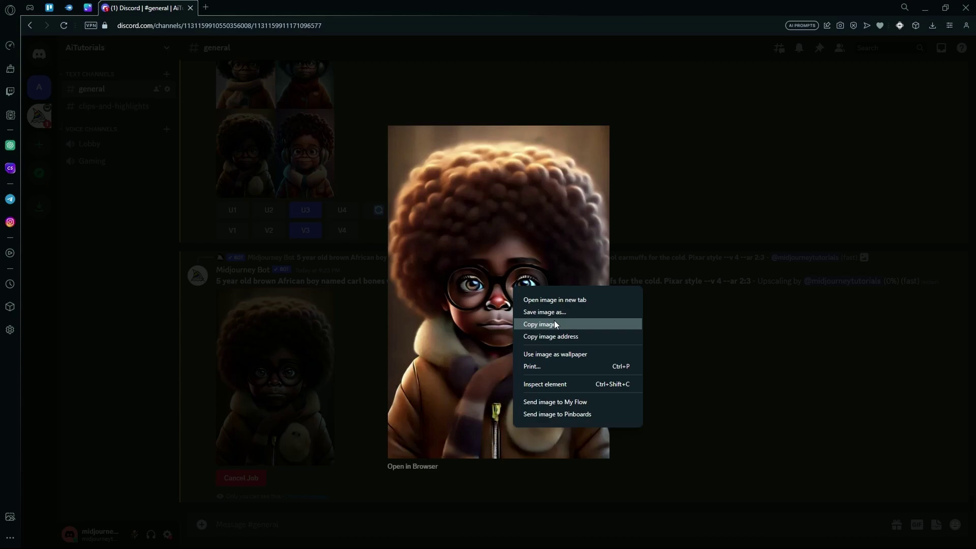
pyautogui.click(581, 337)
pyautogui.click(360, 369)
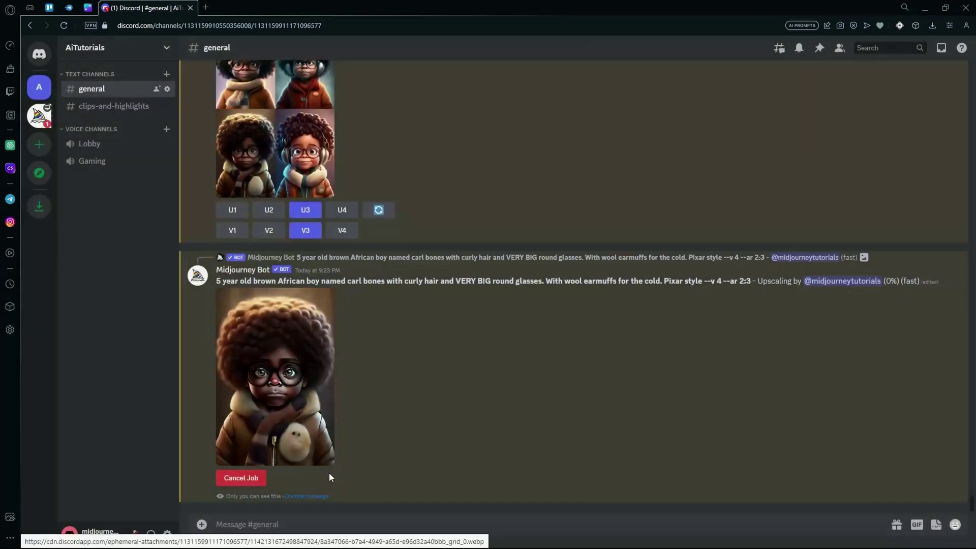
# - Begin an /imagine with the copied image link and copy the earlier grid's prompt text
pyautogui.write('/')
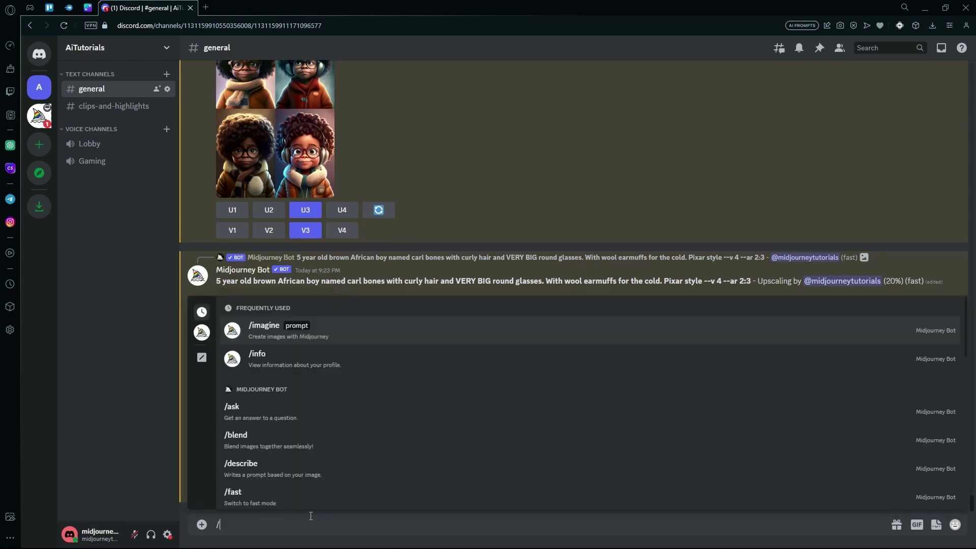
pyautogui.write('imagine')
pyautogui.press('Tab')
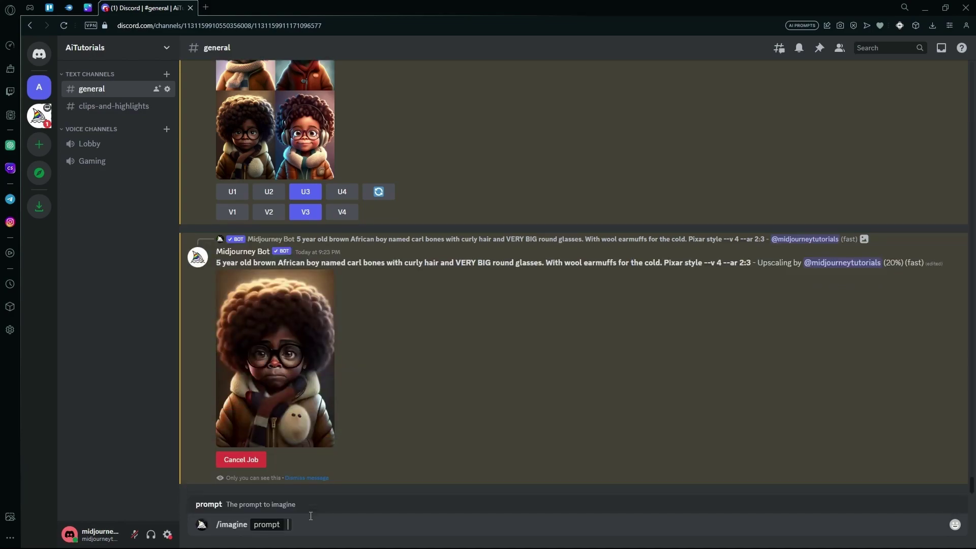
pyautogui.hotkey('ctrl', 'v')
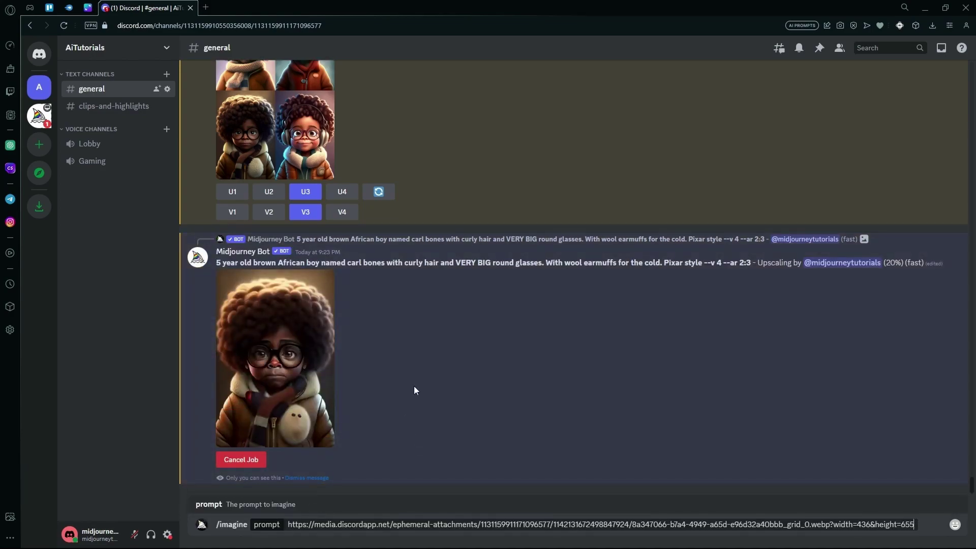
pyautogui.scroll(8, 432, 371)
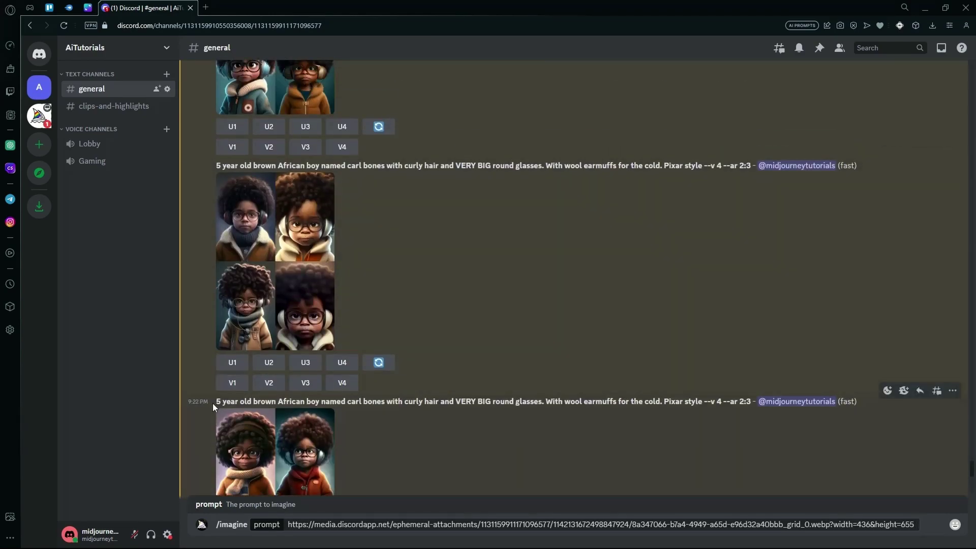
pyautogui.moveTo(212, 403); pyautogui.dragTo(752, 405)
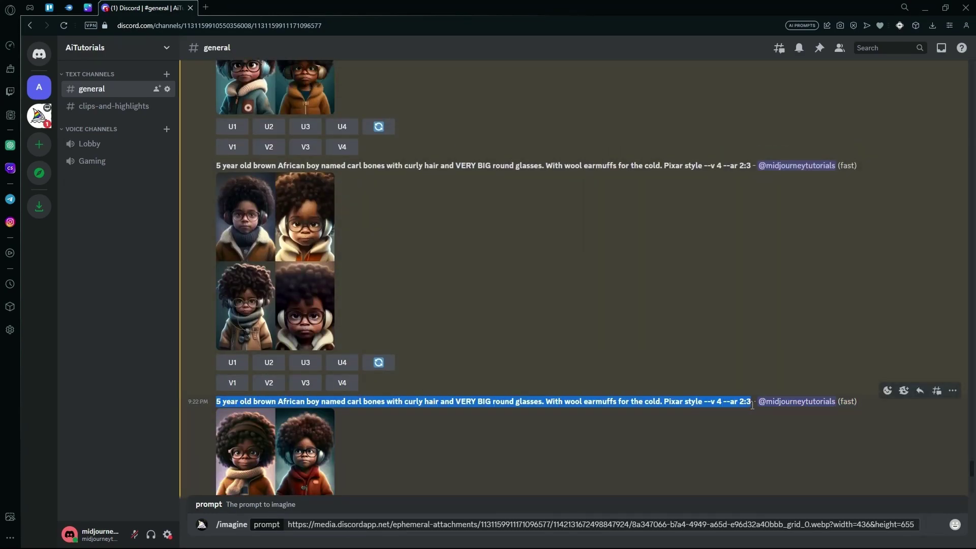
pyautogui.rightClick(734, 405)
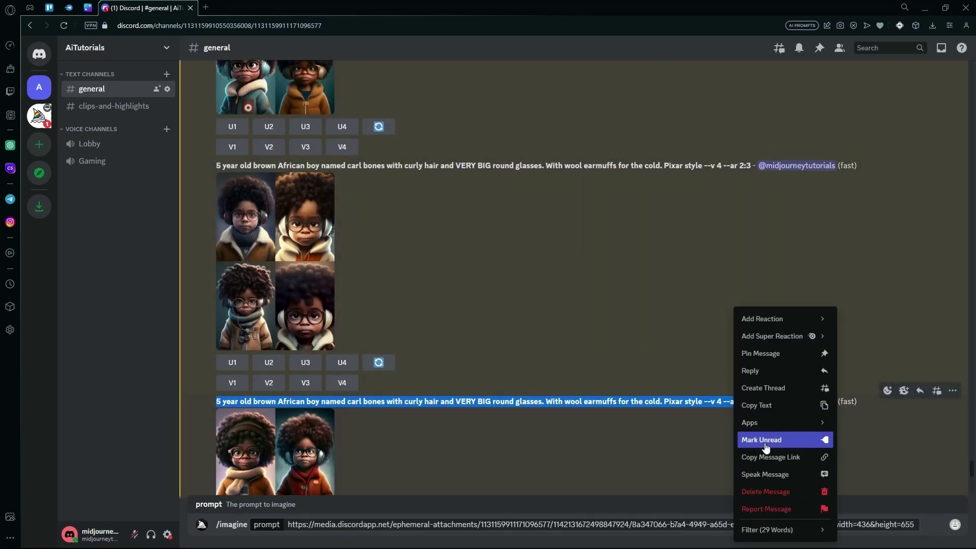
pyautogui.click(772, 405)
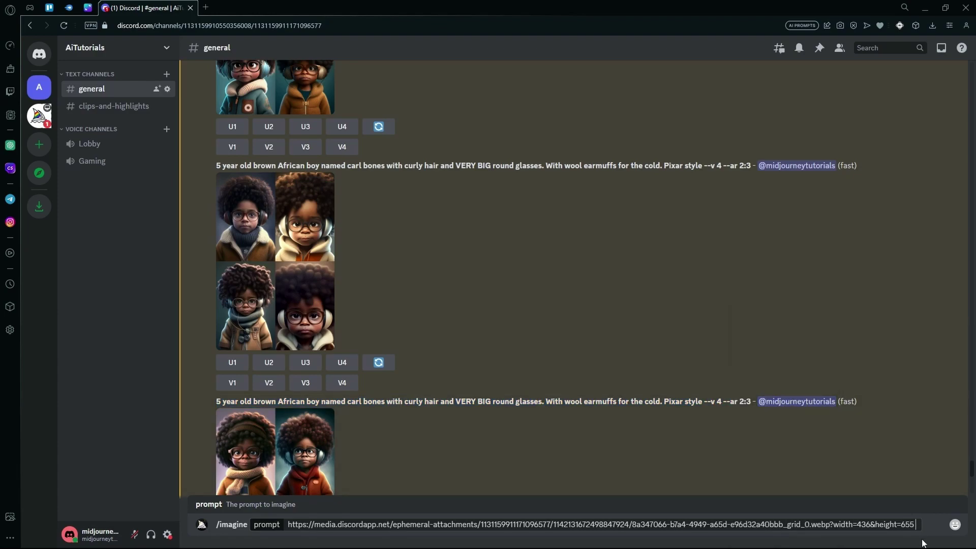
# - Replace the wrong paste with the boy description after the image link and send
pyautogui.hotkey('ctrl', 'v')
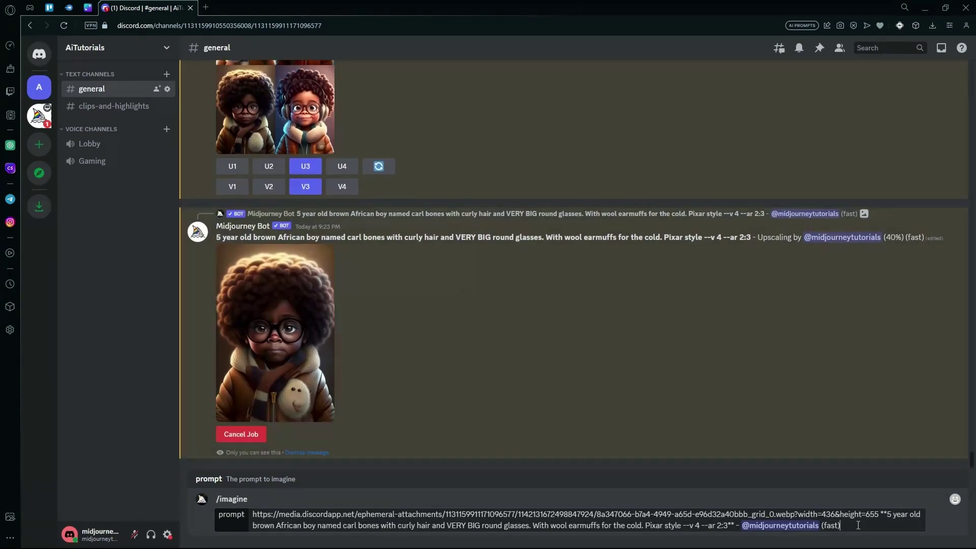
pyautogui.moveTo(858, 525); pyautogui.dragTo(873, 491)
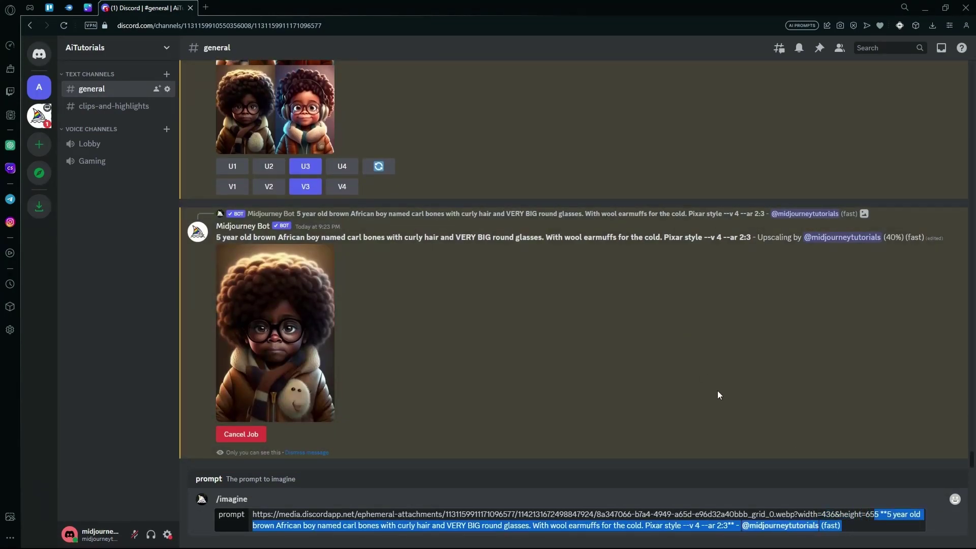
pyautogui.press('BackSpace')
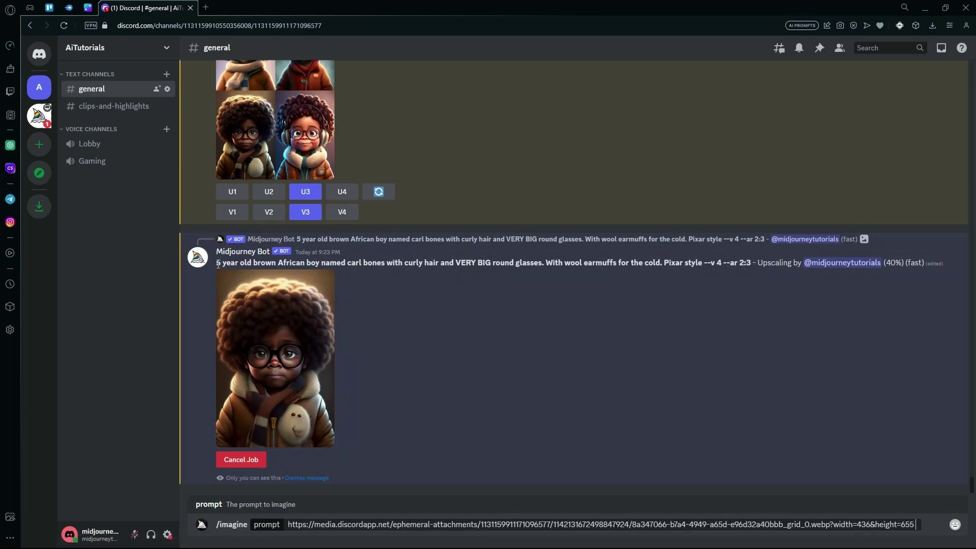
pyautogui.moveTo(216, 262); pyautogui.dragTo(751, 264)
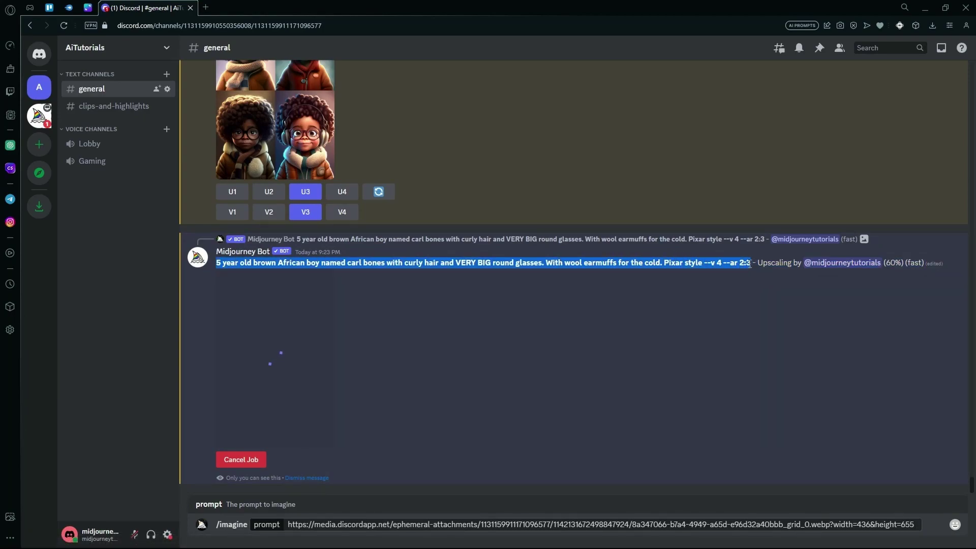
pyautogui.click(936, 525)
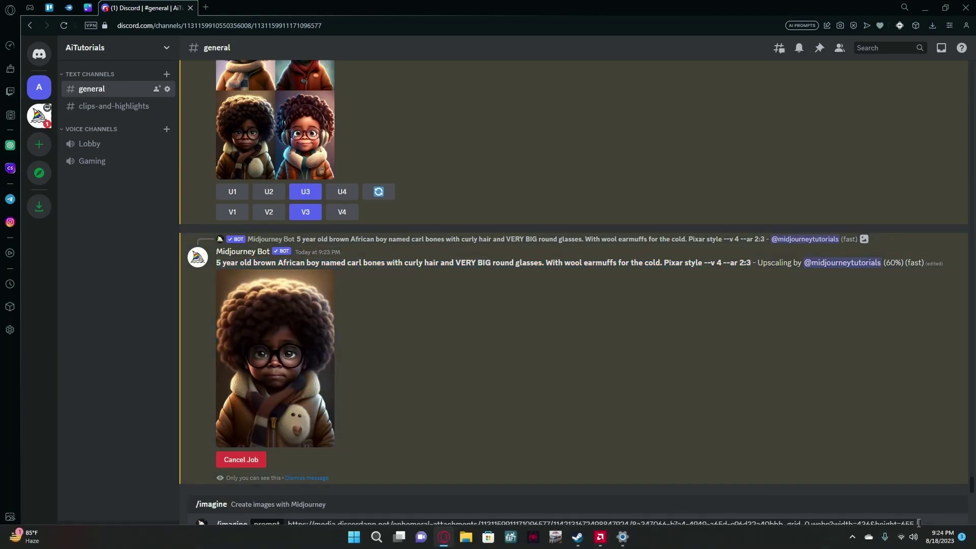
pyautogui.hotkey('ctrl', 'v')
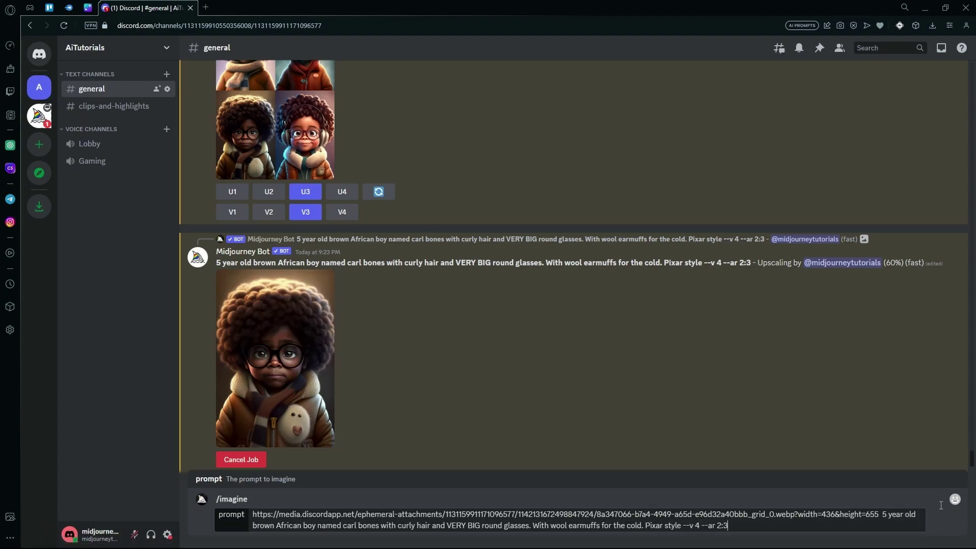
pyautogui.press('Return')
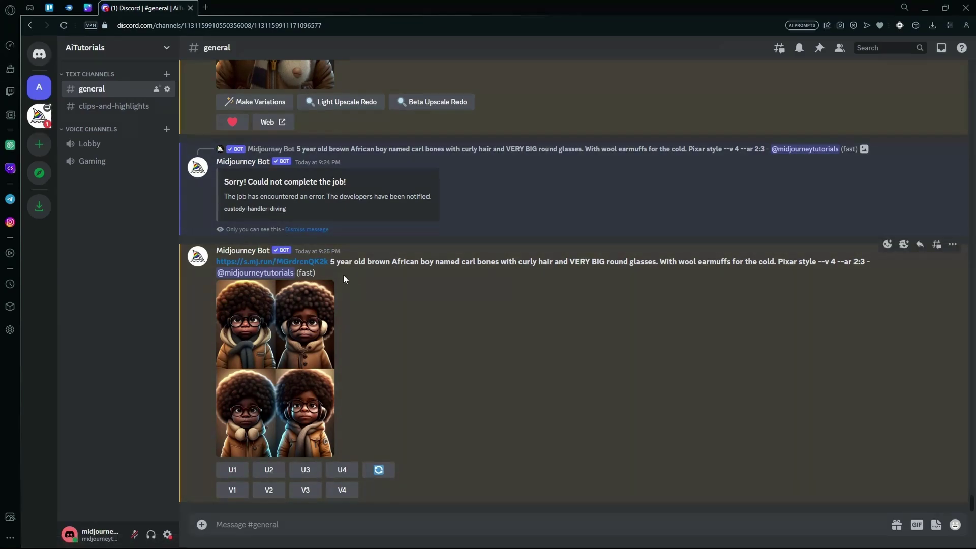
# - Select the new grid's boy description, '5 year old' through '--ar 2:3', for reuse
pyautogui.scroll(3, 343, 275)
pyautogui.scroll(-3, 373, 138)
pyautogui.moveTo(337, 284); pyautogui.dragTo(741, 283)
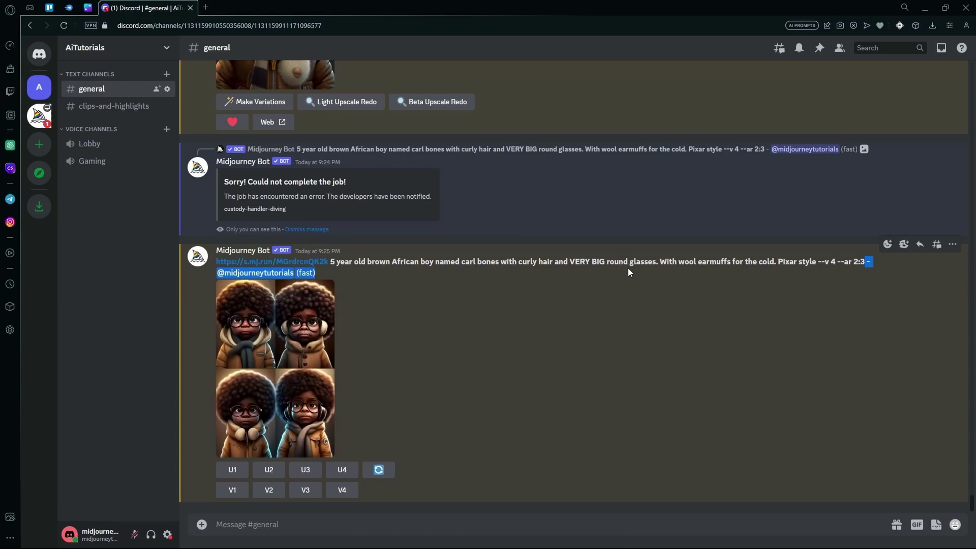
pyautogui.moveTo(627, 272); pyautogui.dragTo(330, 265)
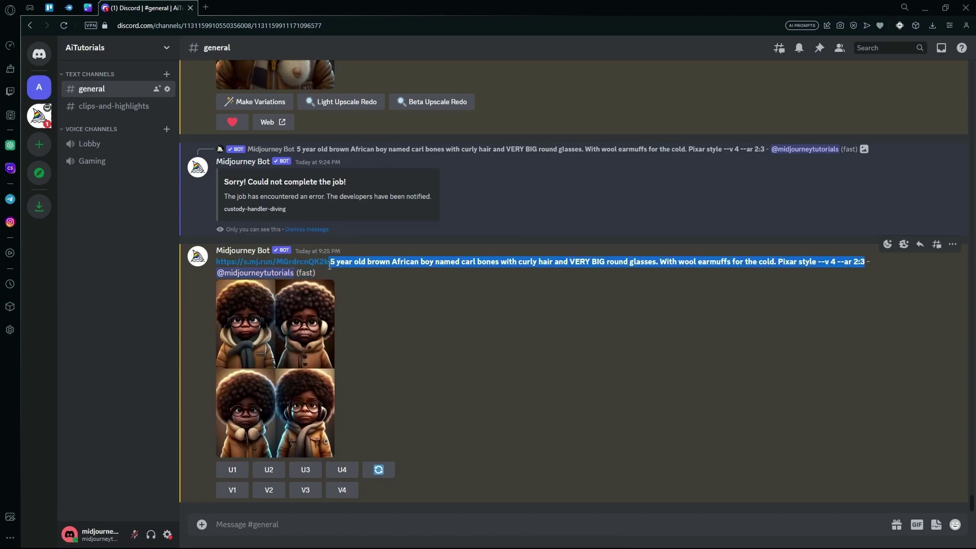
pyautogui.click(256, 521)
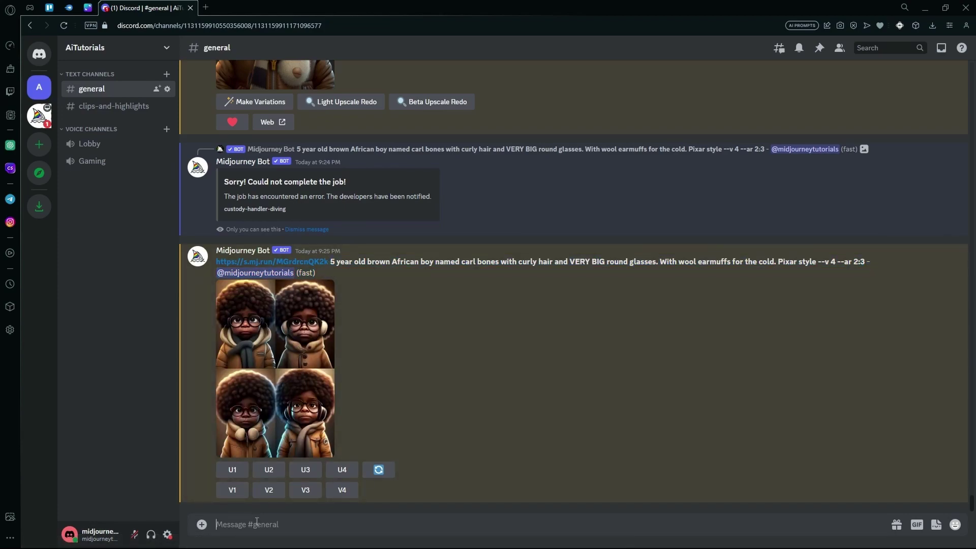
# - Run /imagine with the pasted boy prompt plus 'listening to a bedtime story by their mother'
pyautogui.write('/')
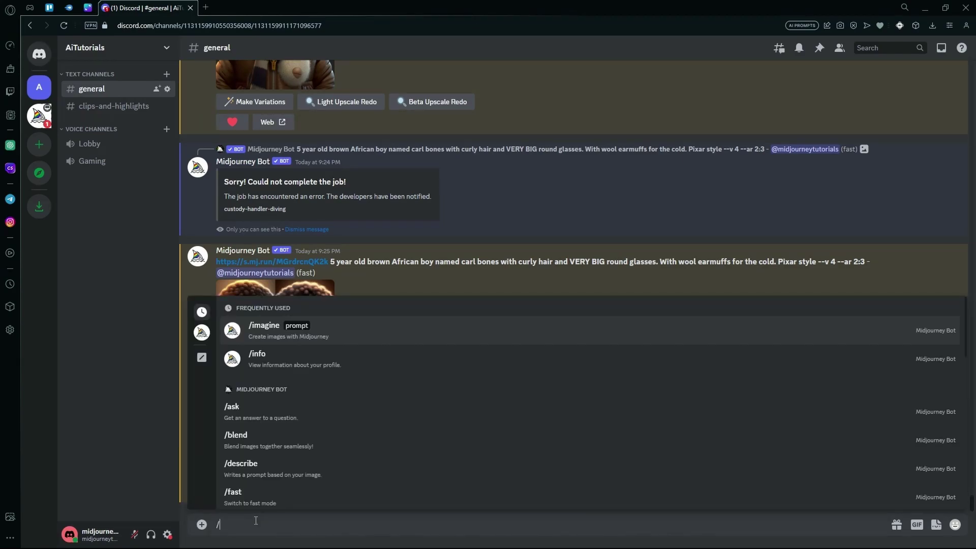
pyautogui.click(328, 335)
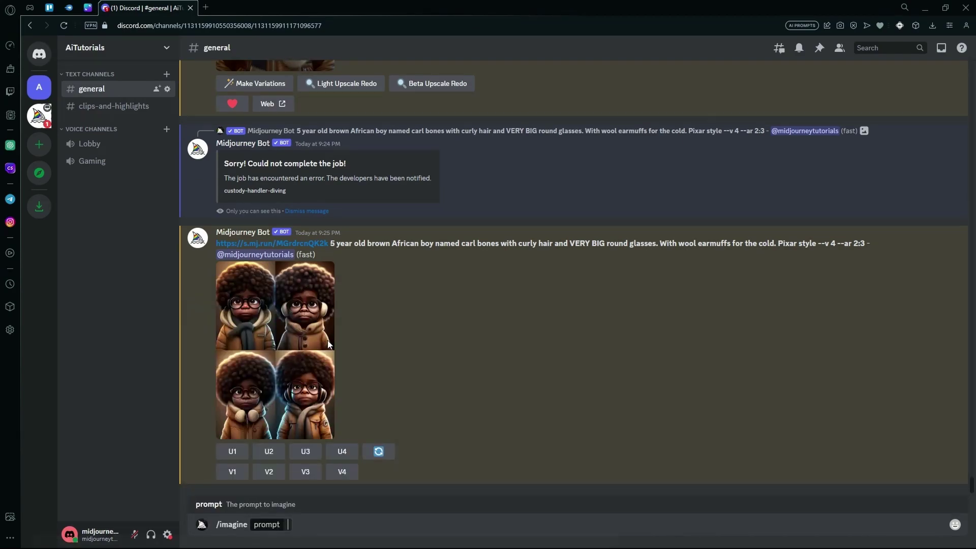
pyautogui.hotkey('ctrl', 'v')
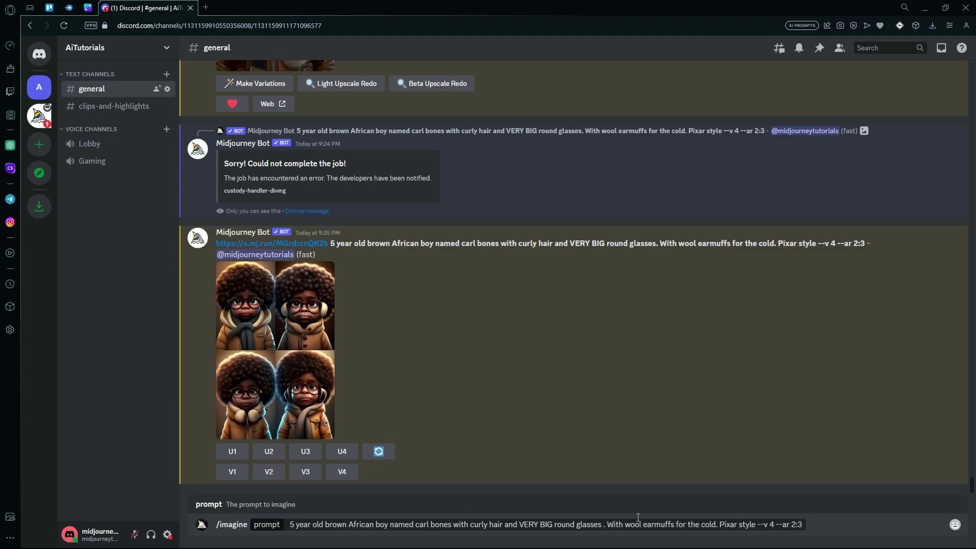
pyautogui.write('listening to')
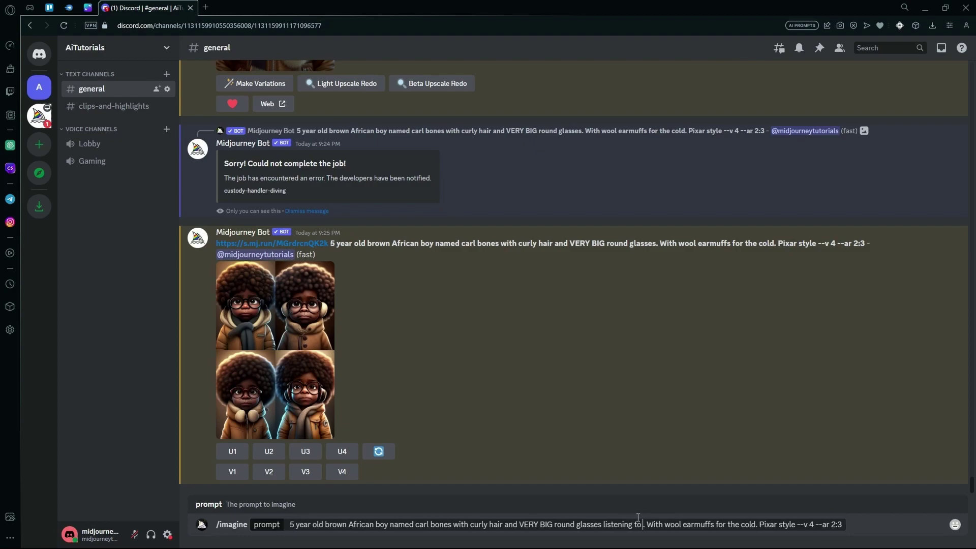
pyautogui.write(' a bedtime stor')
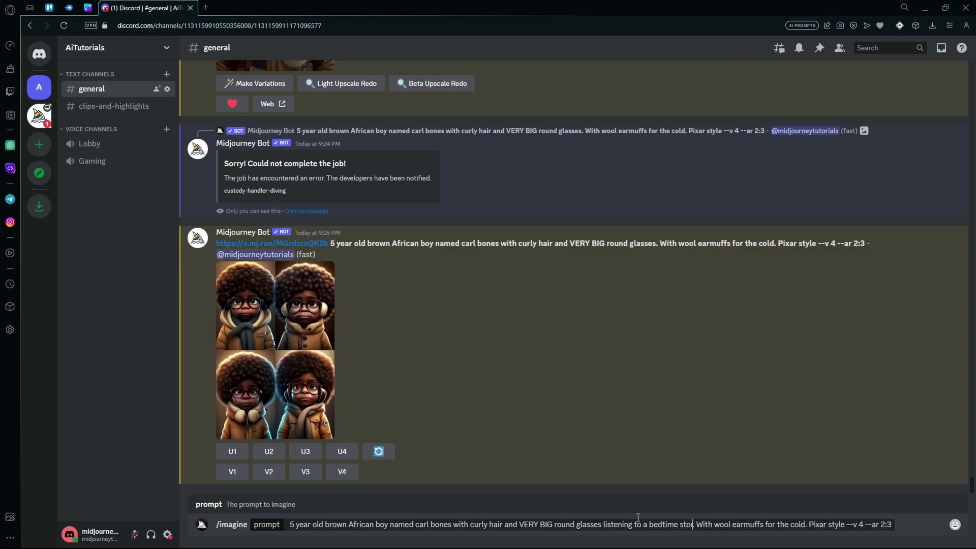
pyautogui.write('y by their')
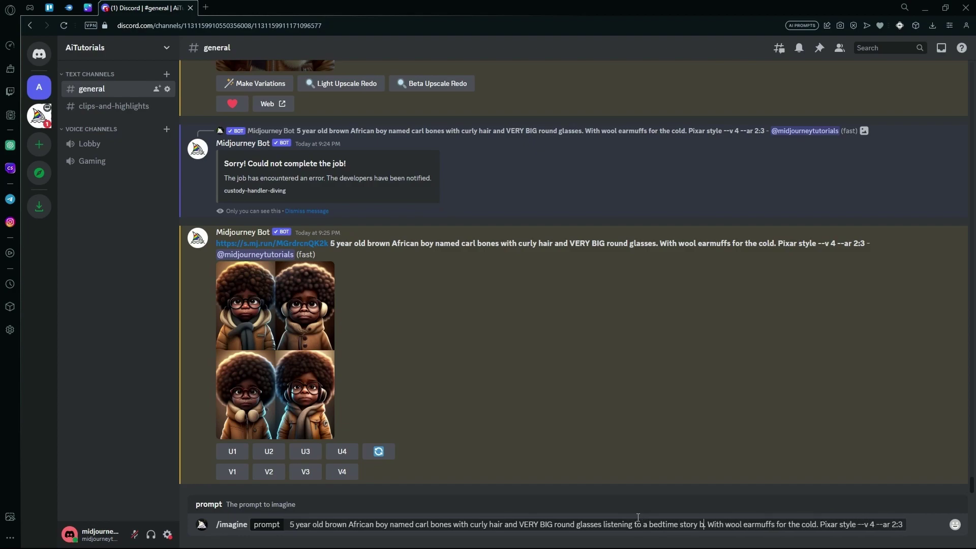
pyautogui.write(' mother')
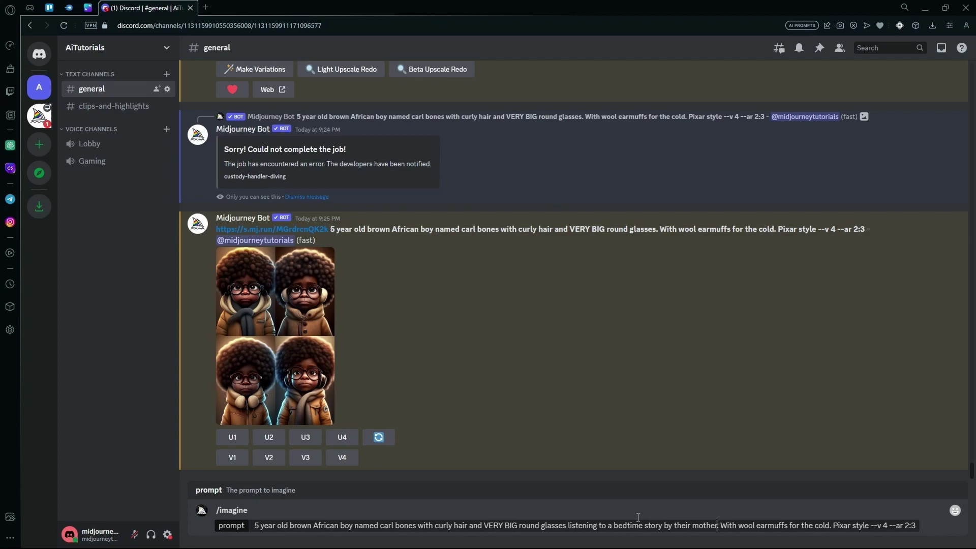
pyautogui.press('Right')
pyautogui.press('Return')
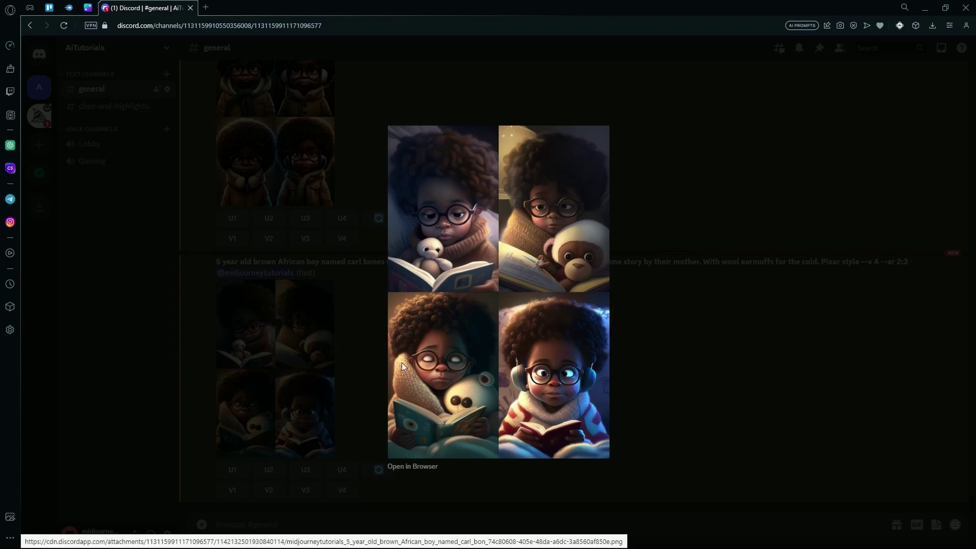
# - Close the enlarged bedtime-story grid and briefly highlight the bedtime-story wording in its prompt
pyautogui.click(706, 326)
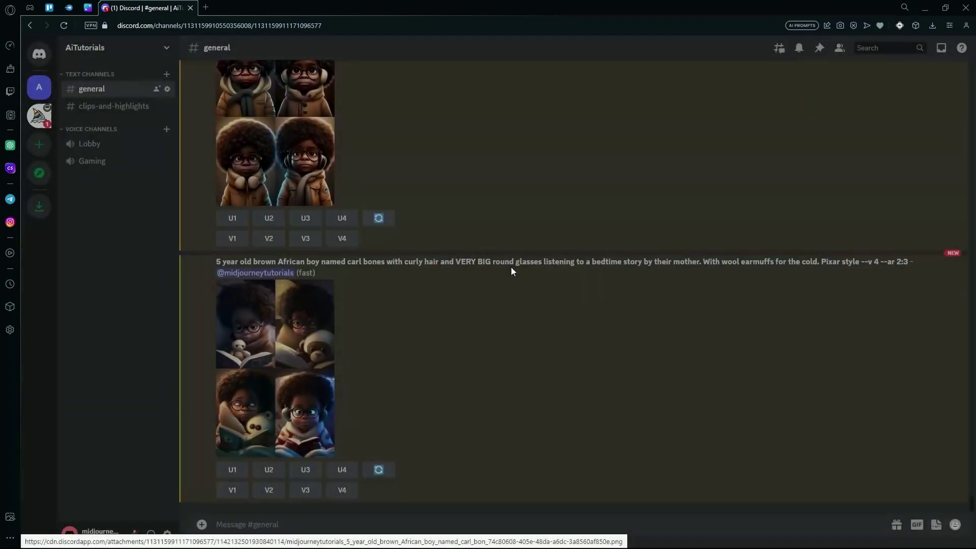
pyautogui.moveTo(501, 262); pyautogui.dragTo(597, 267)
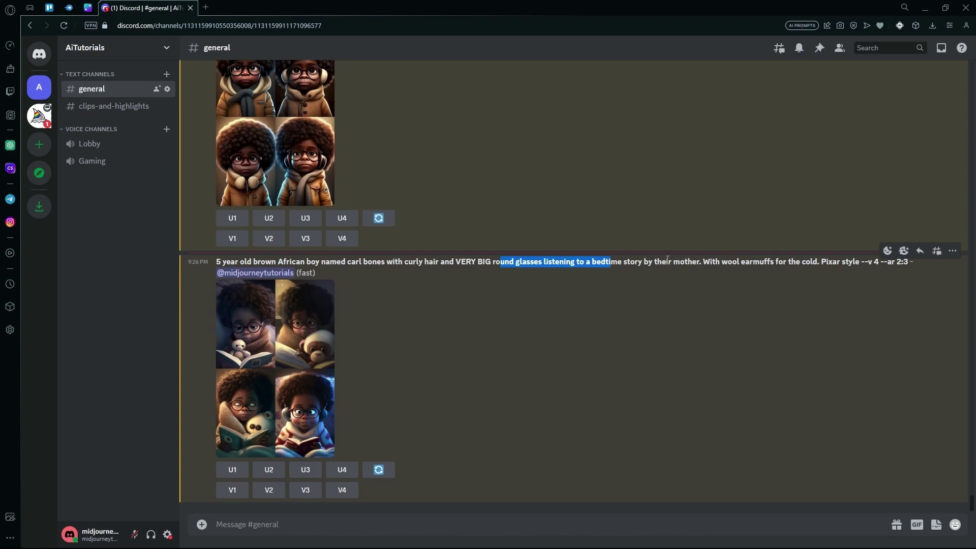
pyautogui.click(855, 267)
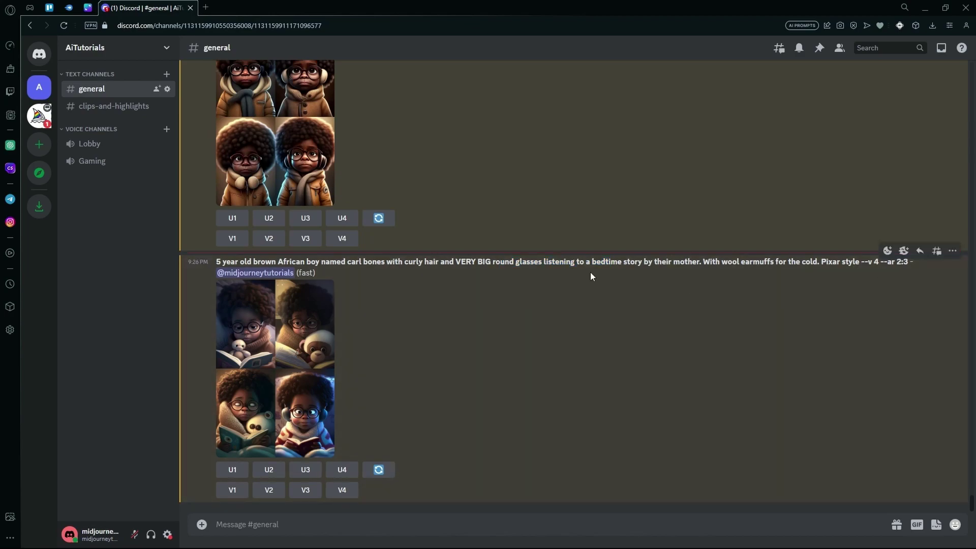